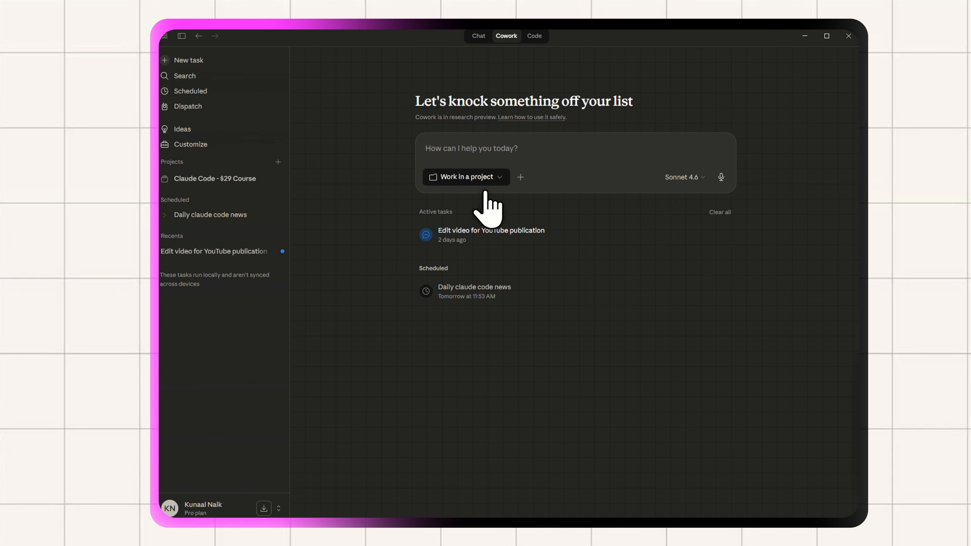
Start creating a new project from an existing folder and open the folder chooser
left_click(485, 178)
mouse_move(464, 281)
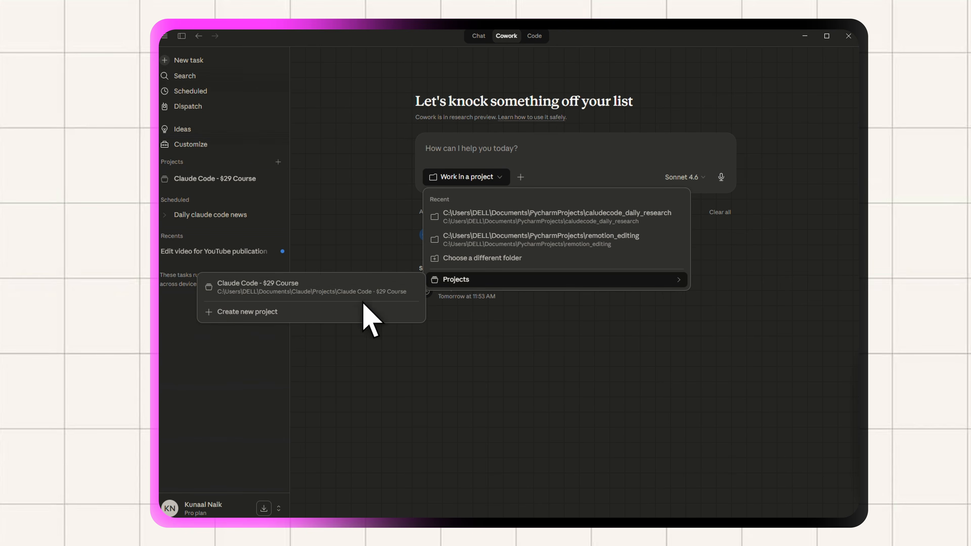
left_click(354, 312)
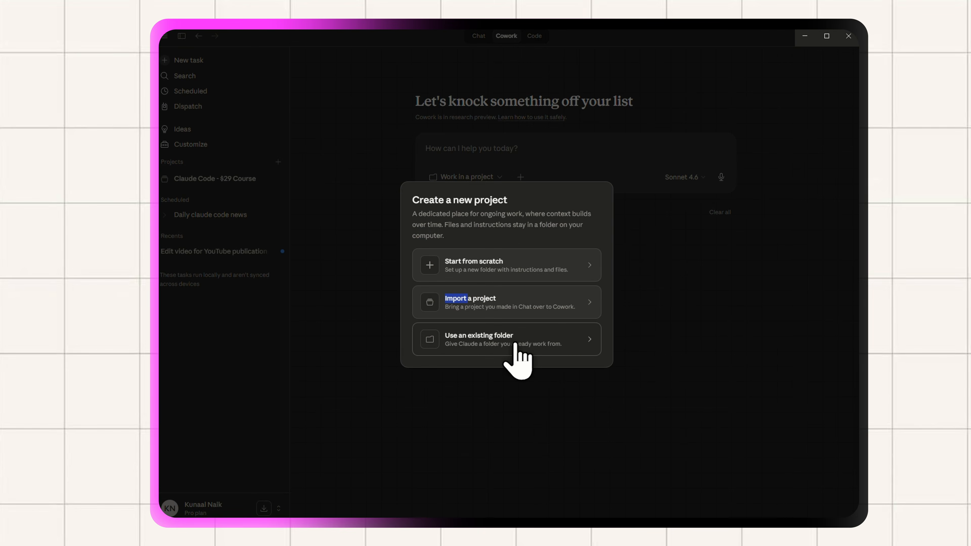
left_click(516, 344)
left_click(489, 293)
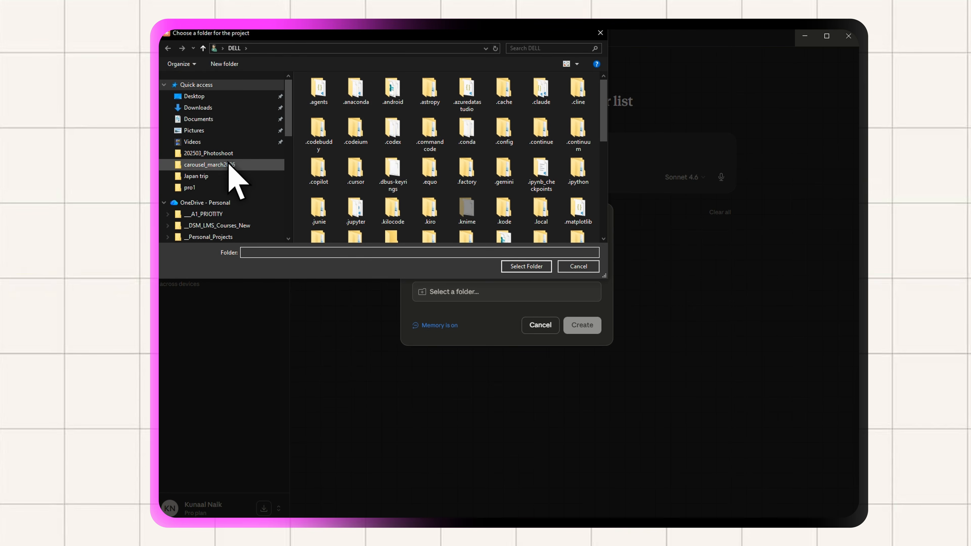
Choose the yt_carousal folder in Documents\PycharmProjects and create the project with the default name and no instructions
scroll(226, 179, "down", 6)
scroll(206, 191, "down", 2)
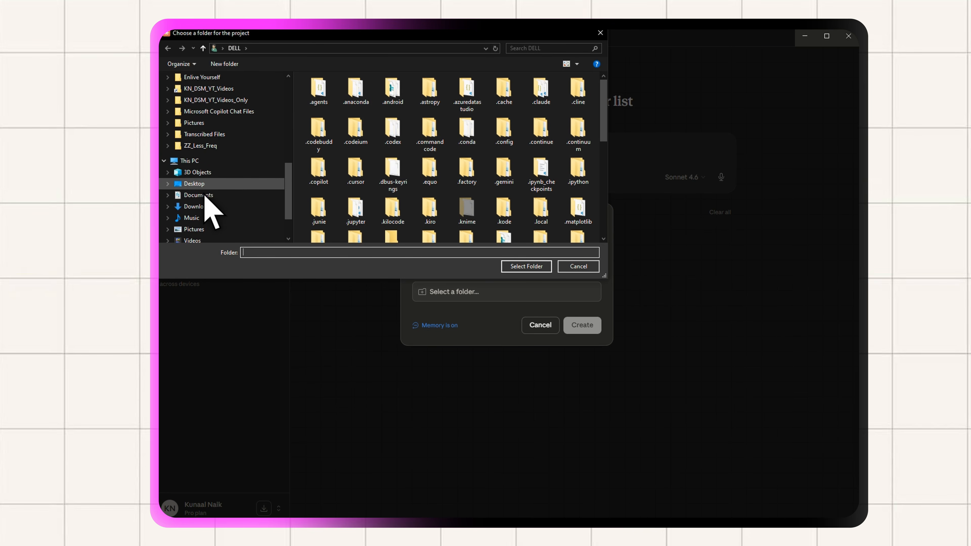
left_click(205, 195)
double_click(341, 206)
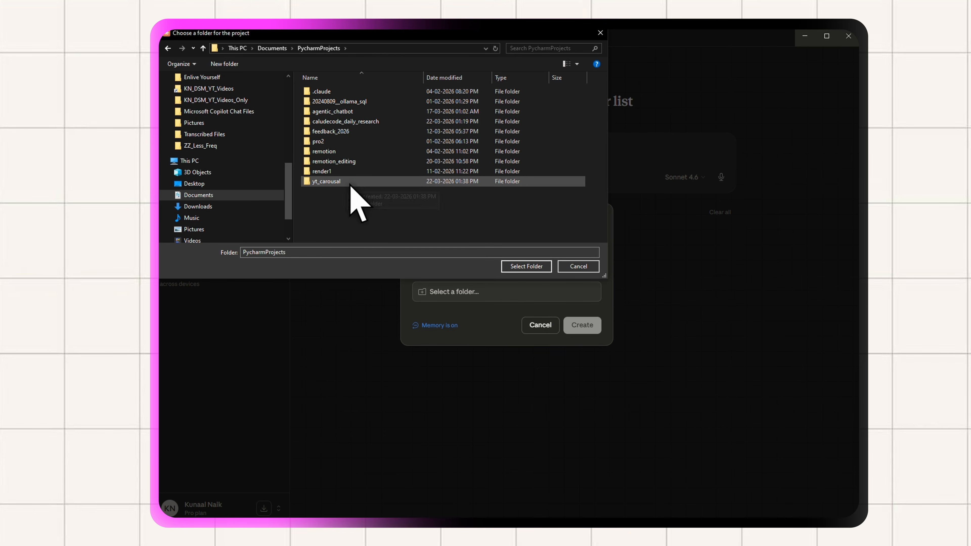
left_click(351, 183)
left_click(530, 268)
left_click(530, 269)
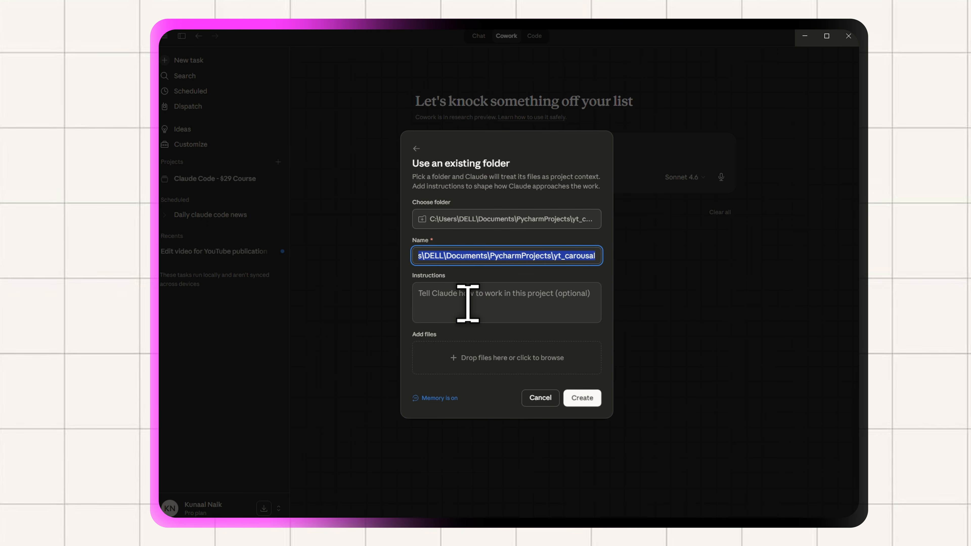
left_click(467, 304)
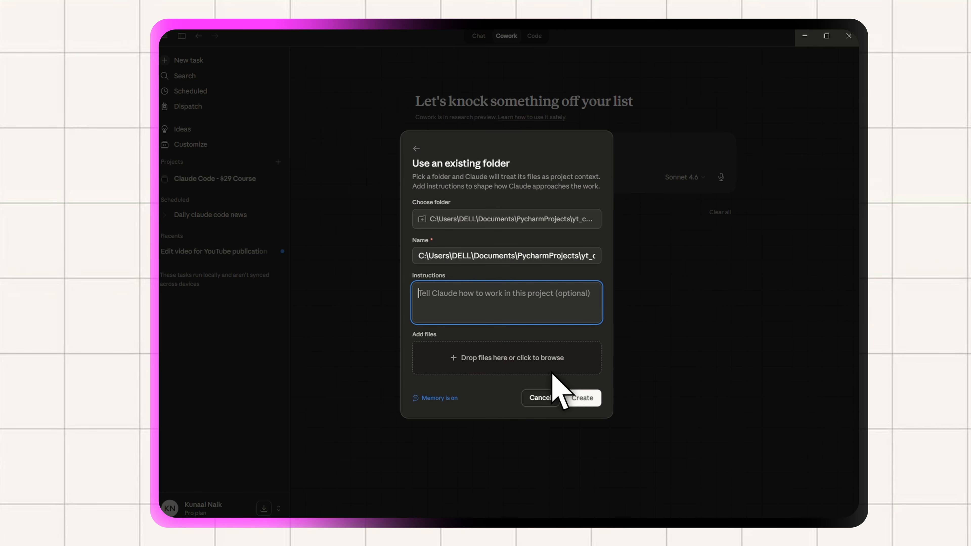
left_click(575, 398)
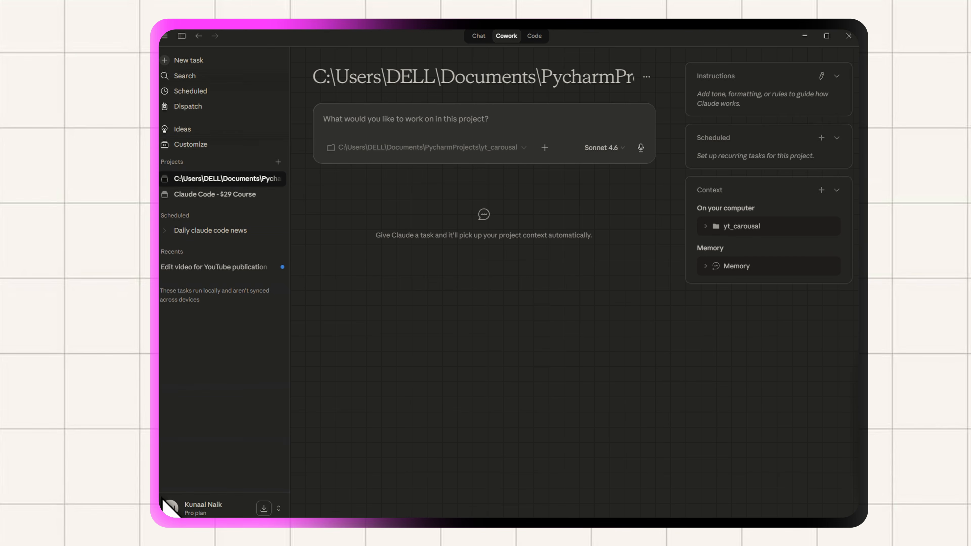
Find the Speakly dictation app by searching the computer for "gen", launch it and minimize its window
key("super")
type("geb")
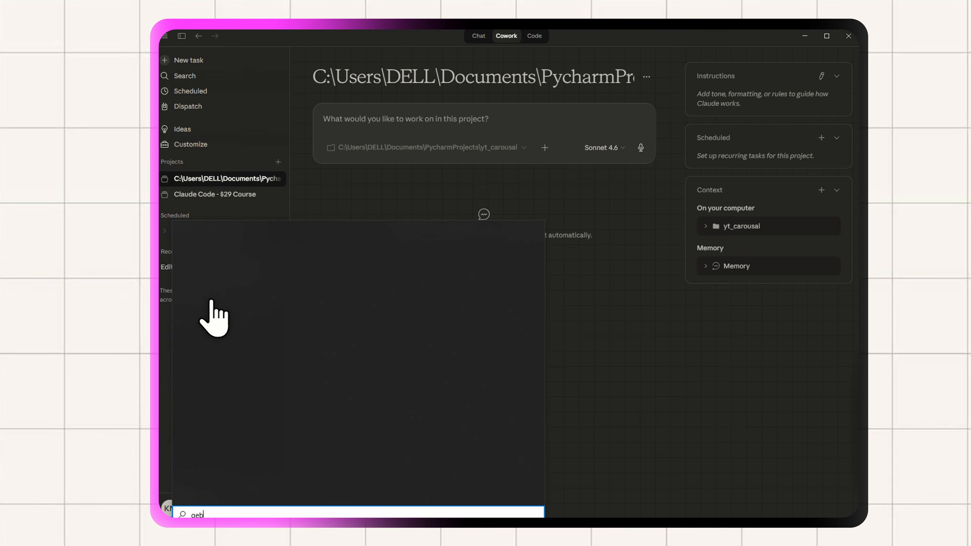
key("BackSpace")
type("n")
left_click(434, 278)
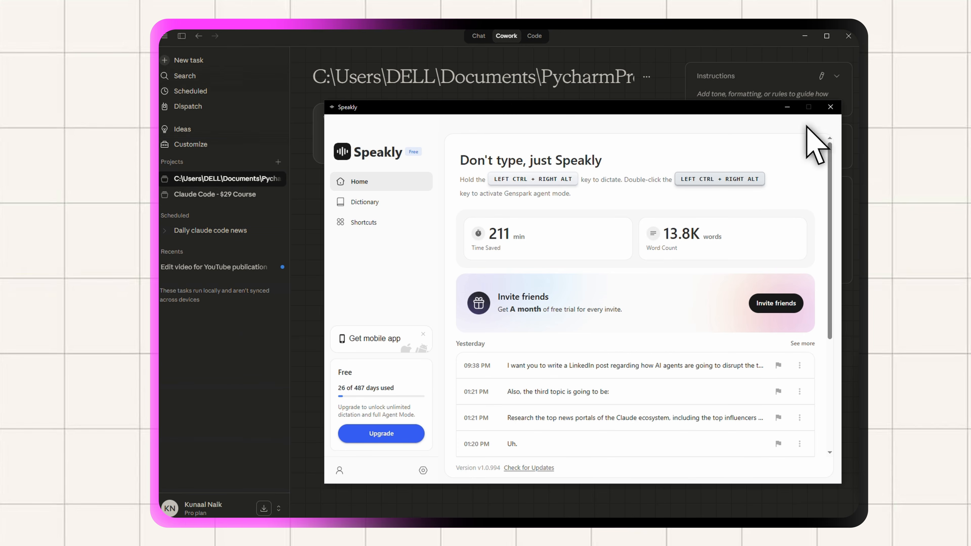
left_click(787, 107)
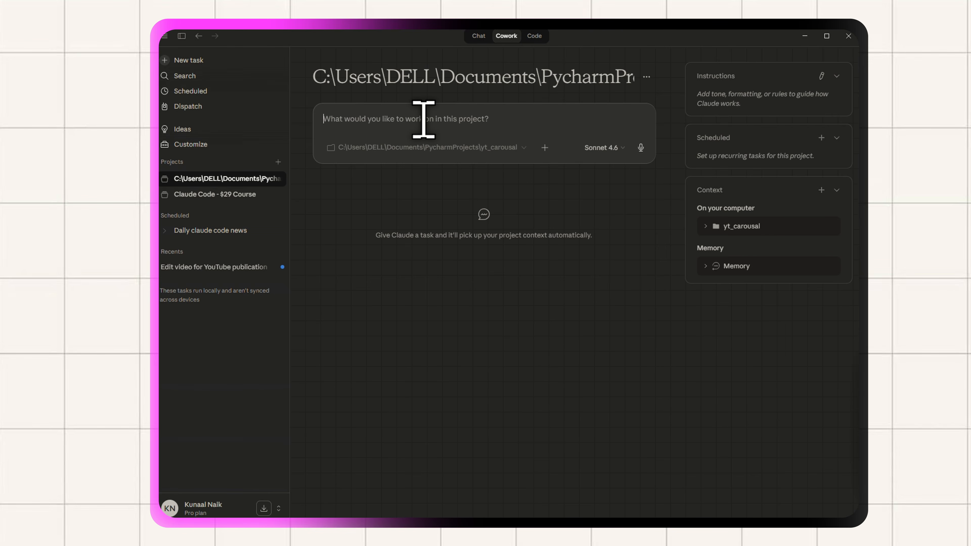
Dictate and send a prompt to research Google generative AI and agents, identifying 4 to 5 themes with 7 to 8 LinkedIn or Instagram carousel ideas each
key("ctrl+super+space")
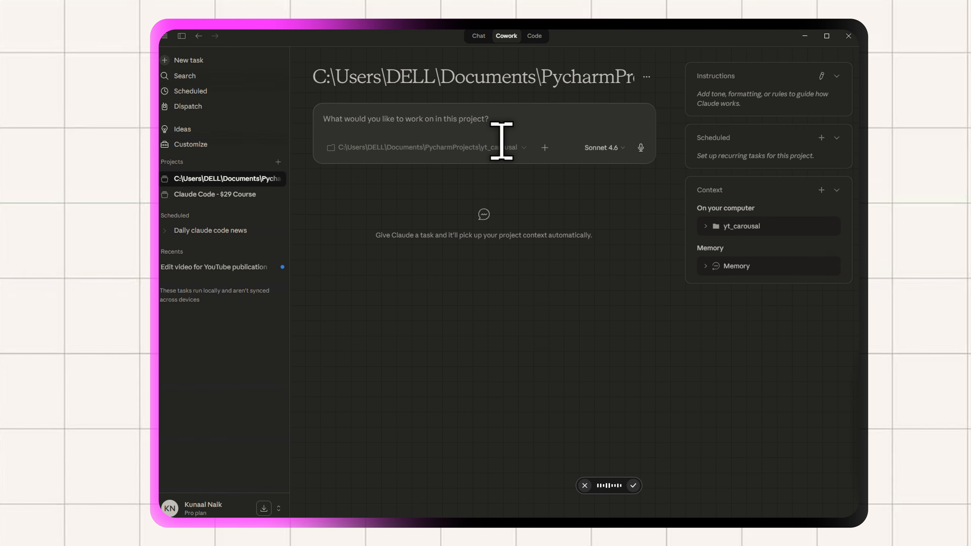
left_click(633, 486)
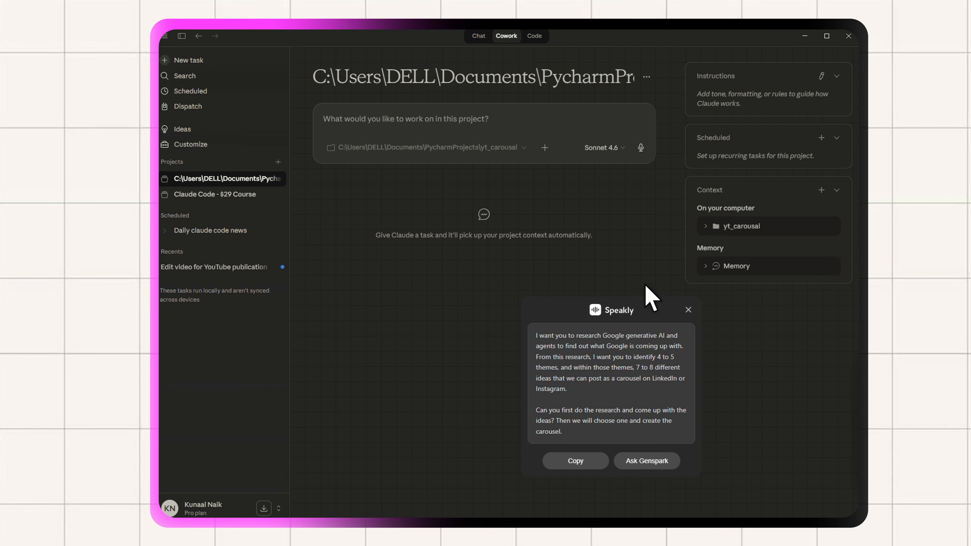
left_click(585, 432)
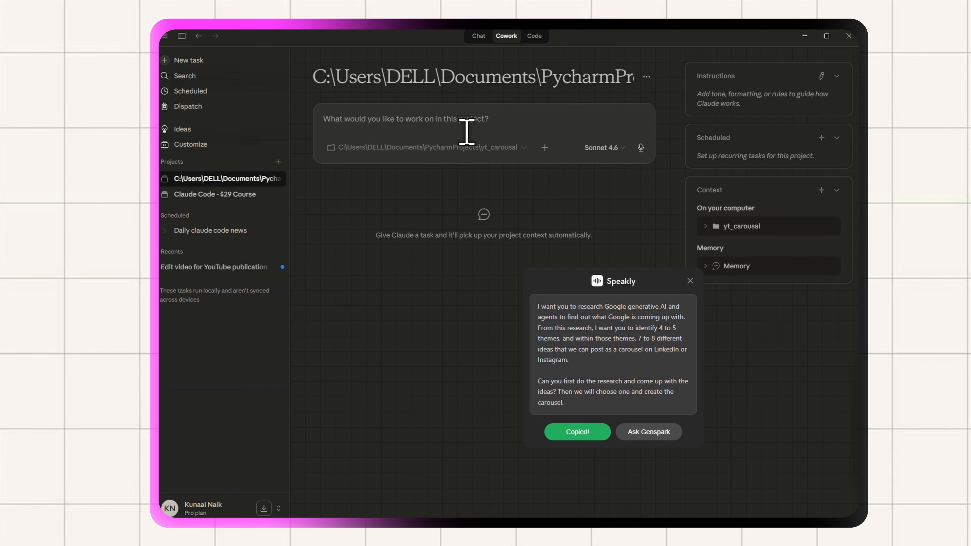
key("ctrl+v")
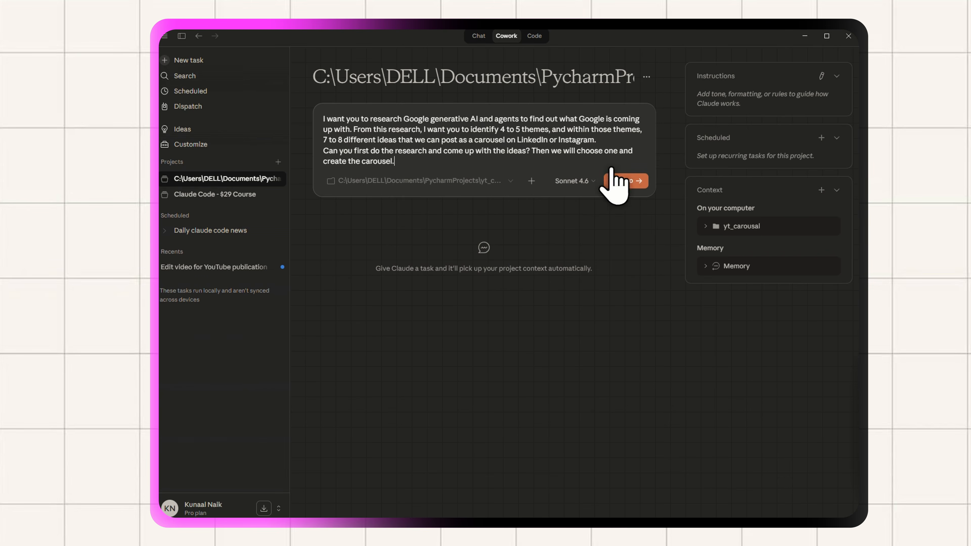
left_click(627, 180)
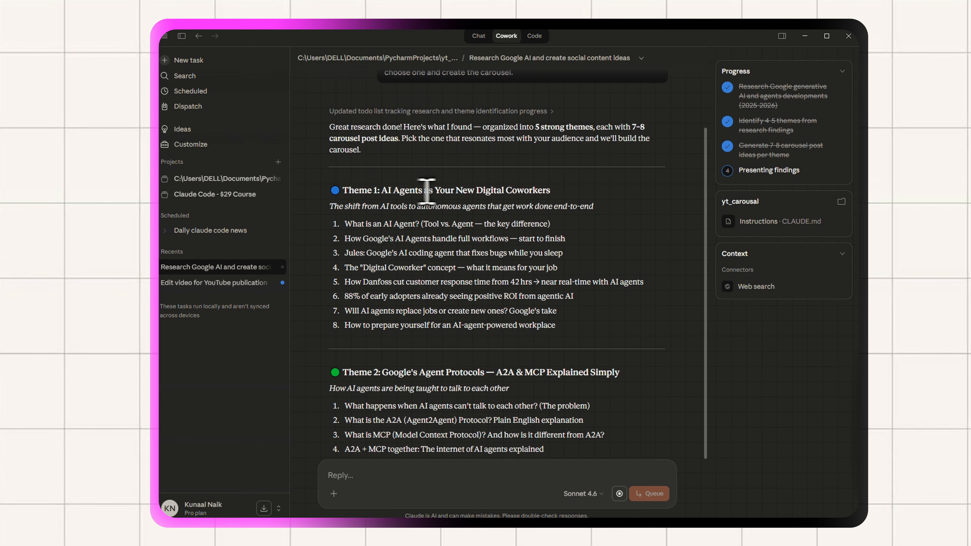
Read through the proposed carousel themes, their post ideas and the sources in the research response
left_click_drag(382, 190, 551, 191)
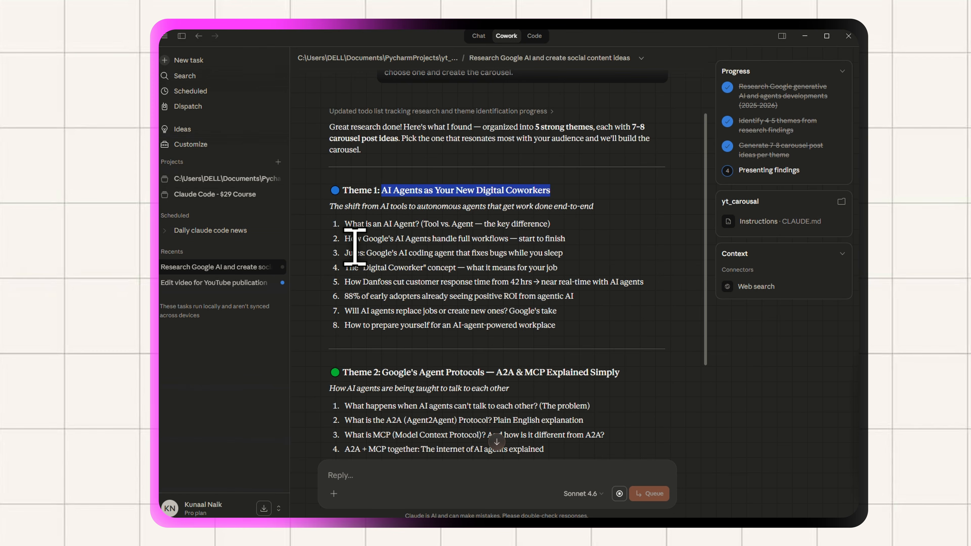
mouse_move(361, 224)
left_mouse_down()
mouse_move(420, 224)
mouse_move(351, 239)
left_mouse_up()
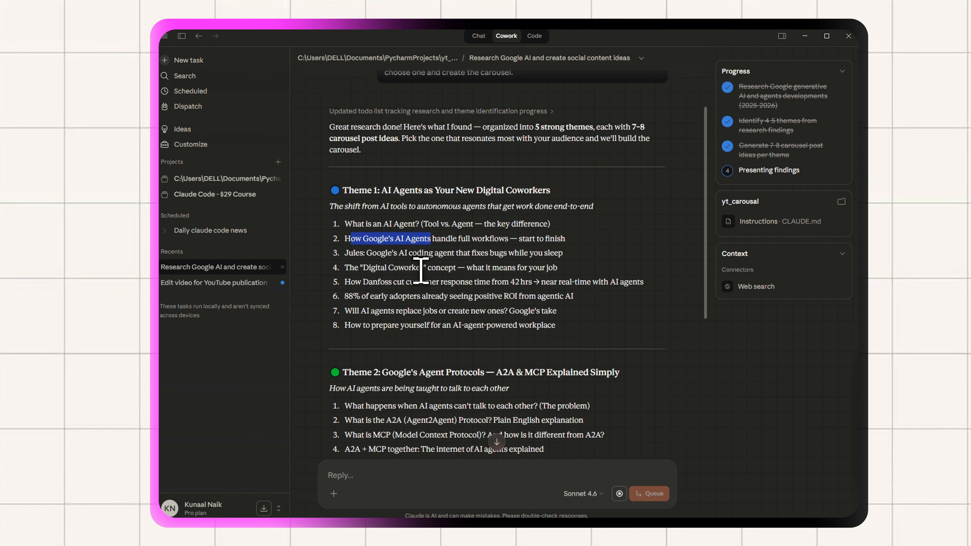
left_click_drag(363, 268, 419, 267)
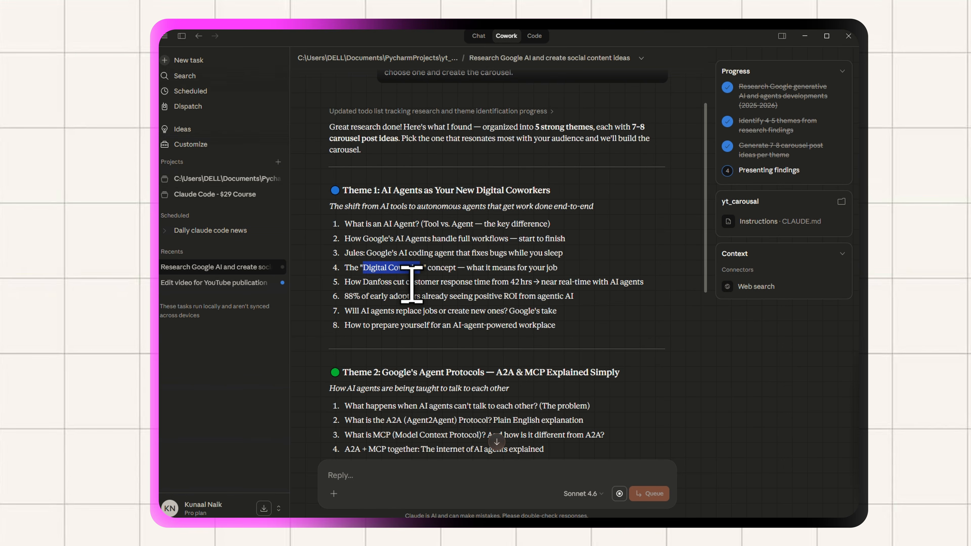
scroll(415, 281, "down", 1)
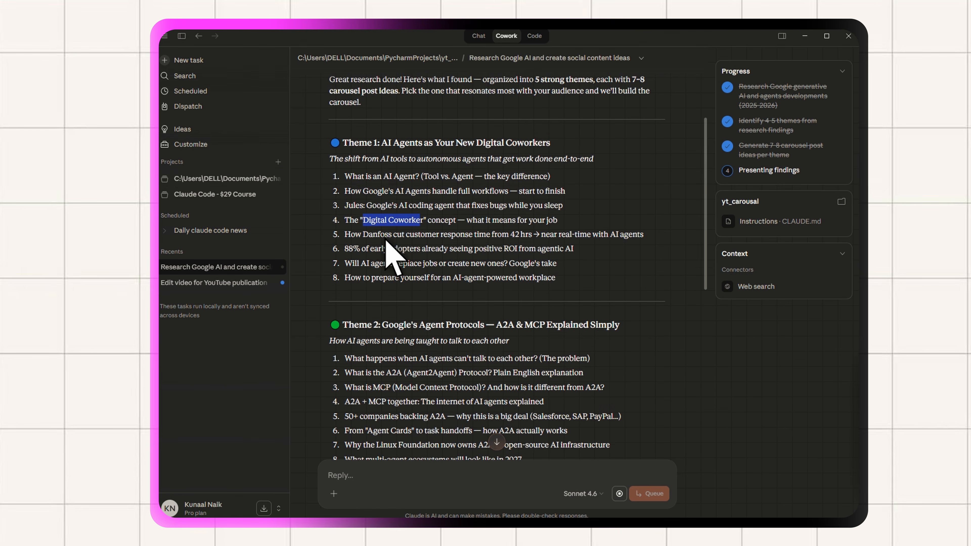
scroll(390, 229, "down", 1)
scroll(440, 231, "down", 1)
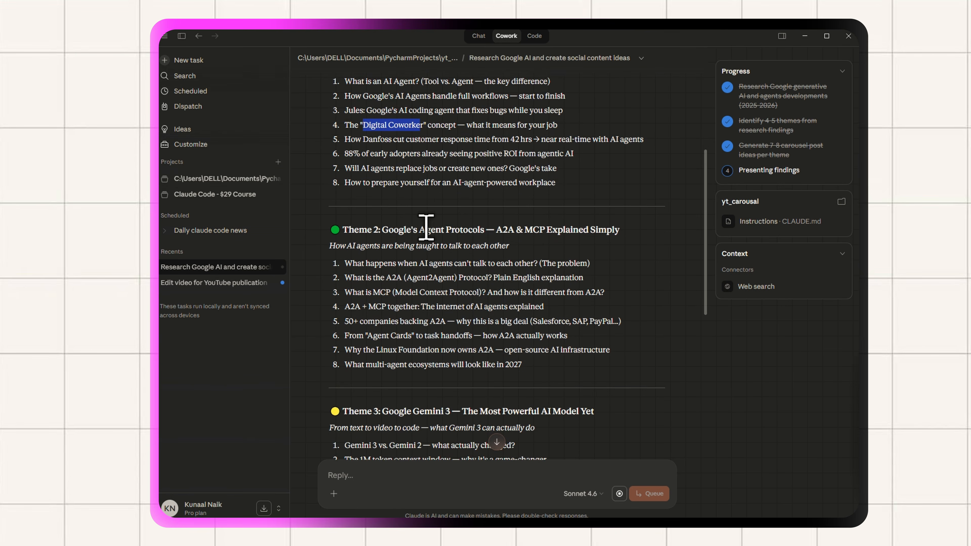
left_click(464, 229)
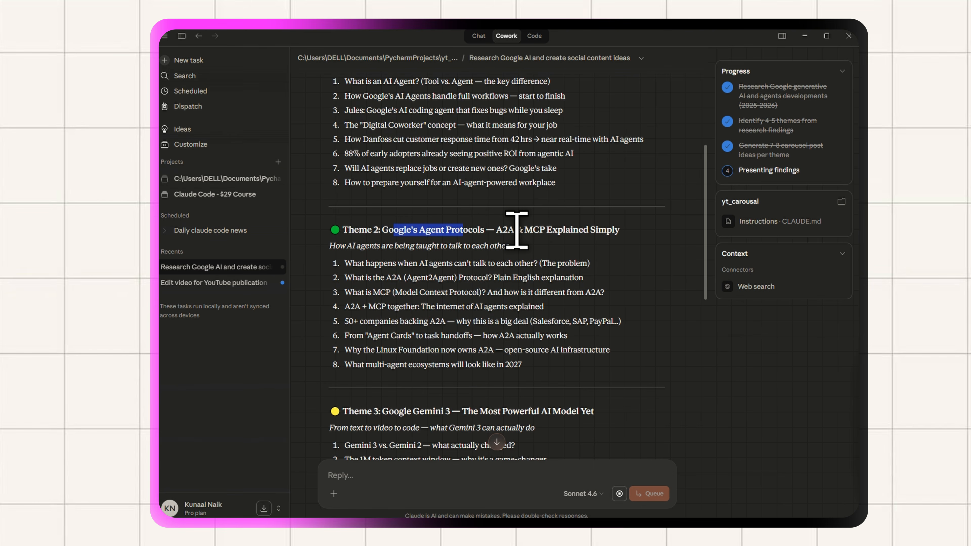
scroll(447, 202, "down", 4)
scroll(447, 203, "down", 1)
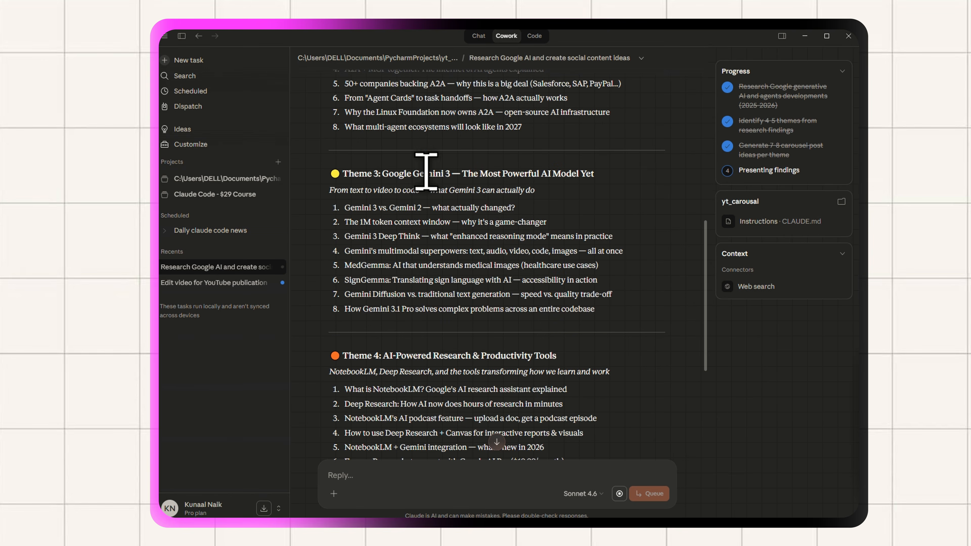
scroll(511, 269, "down", 4)
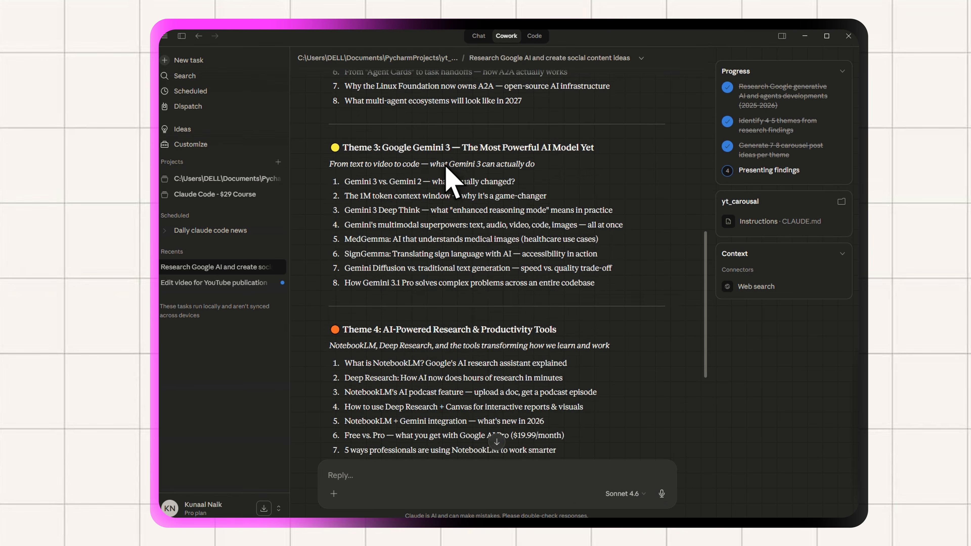
scroll(435, 293, "down", 1)
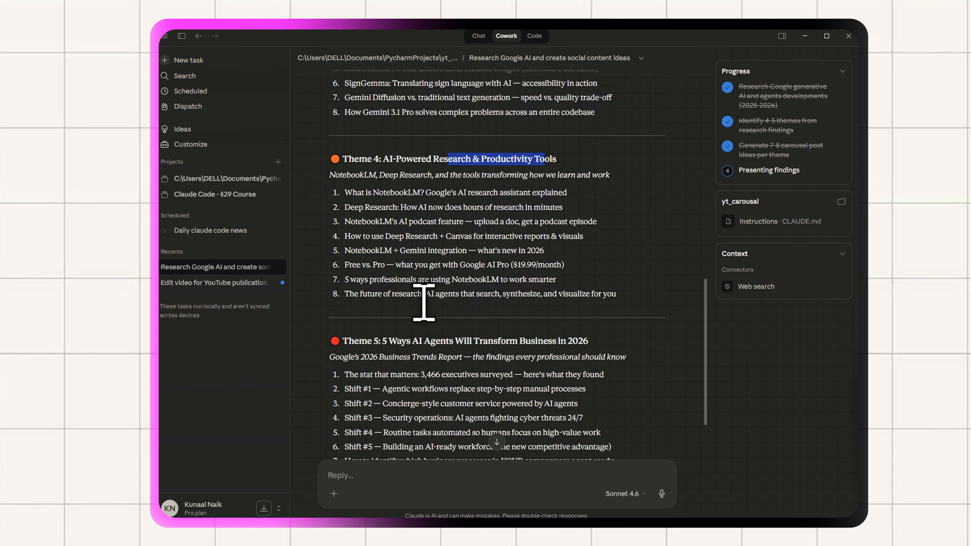
left_click_drag(473, 300, 566, 303)
scroll(439, 268, "down", 3)
scroll(374, 267, "down", 5)
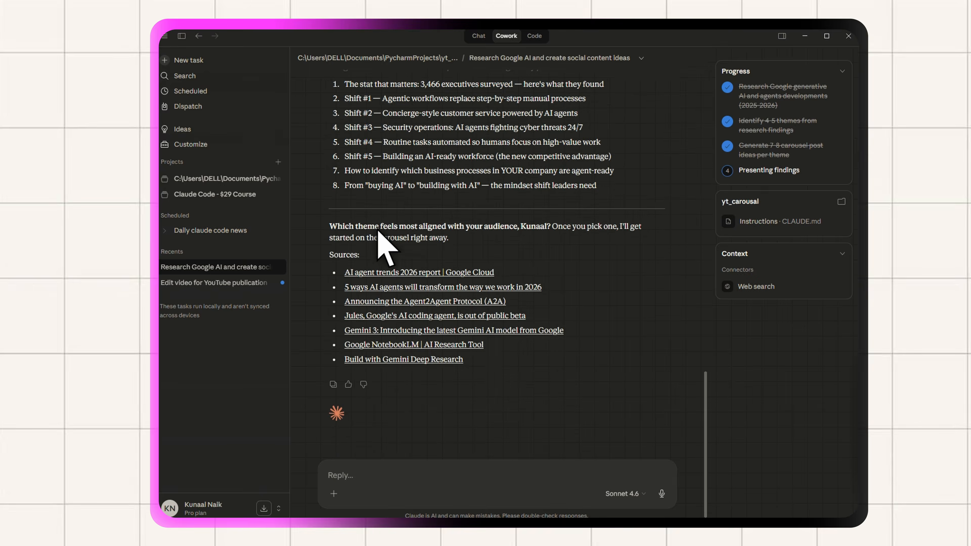
Examine the carousel ideas listed under Theme 5, "5 Ways AI Agents Will Transform Business in 2026"
scroll(401, 245, "up", 5)
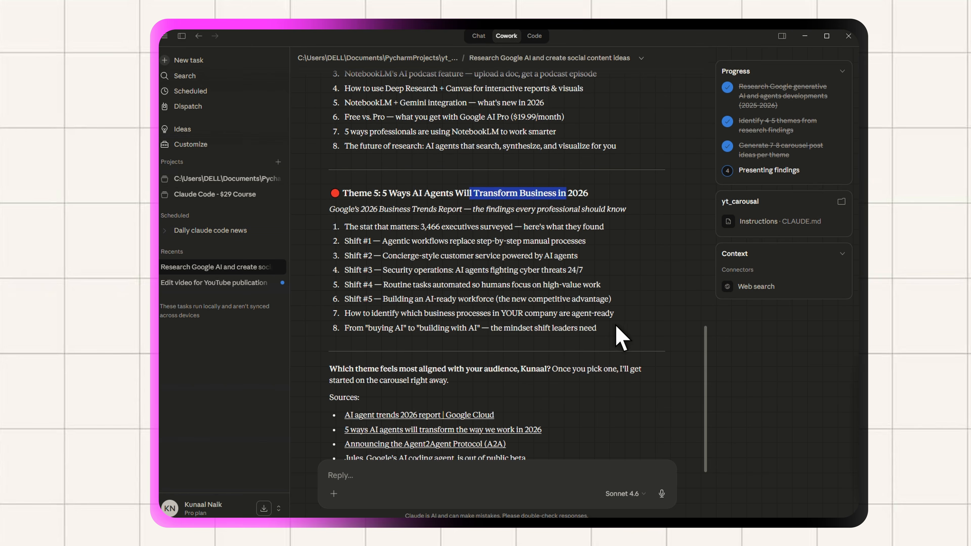
left_click_drag(330, 193, 614, 327)
left_click(405, 478)
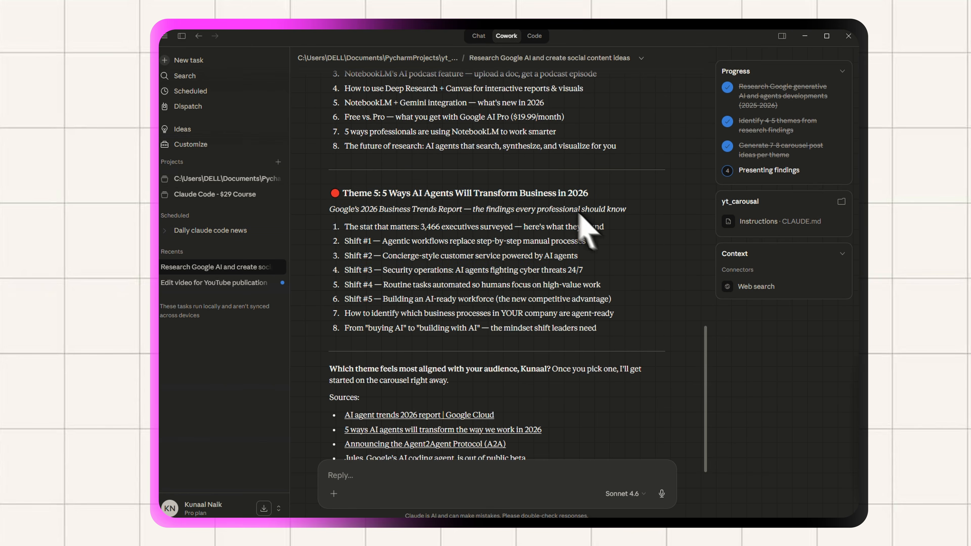
left_click_drag(331, 193, 614, 326)
left_click(613, 326)
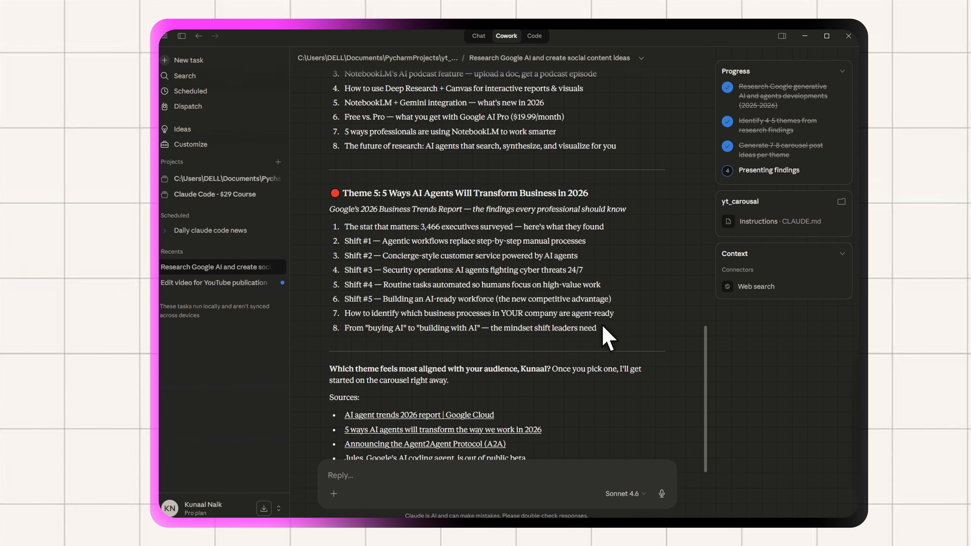
left_click_drag(331, 192, 564, 339)
left_click(551, 344)
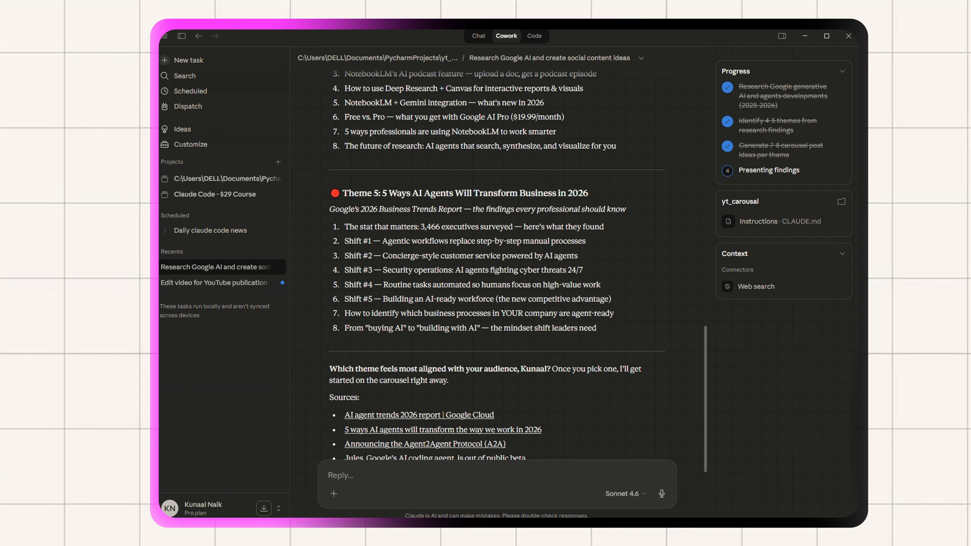
Dictate and send a request for a Theme 5 carousel with Google and Gemini icons, a scroll-stopping Google first slide, visible centred text and a slide count
left_click(351, 476)
key("ctrl+super+space")
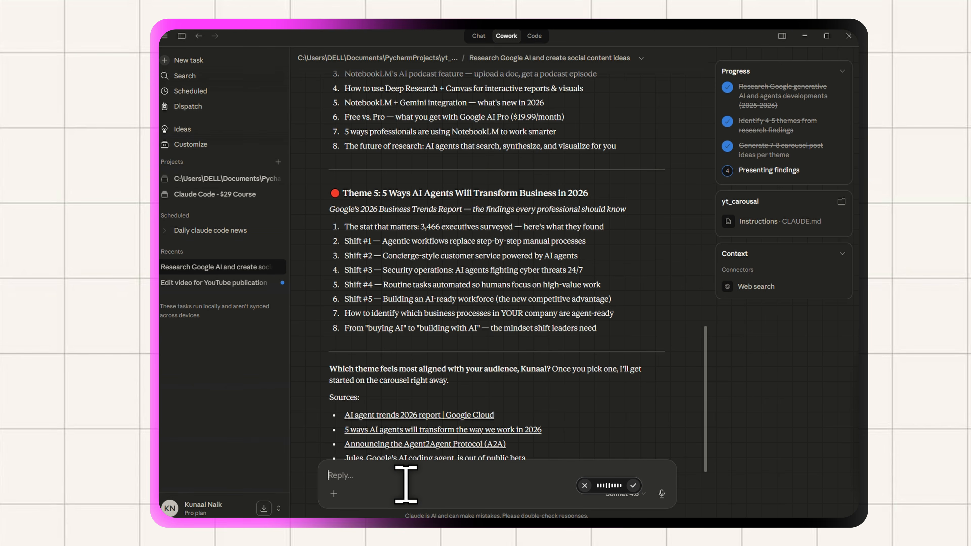
left_click(633, 485)
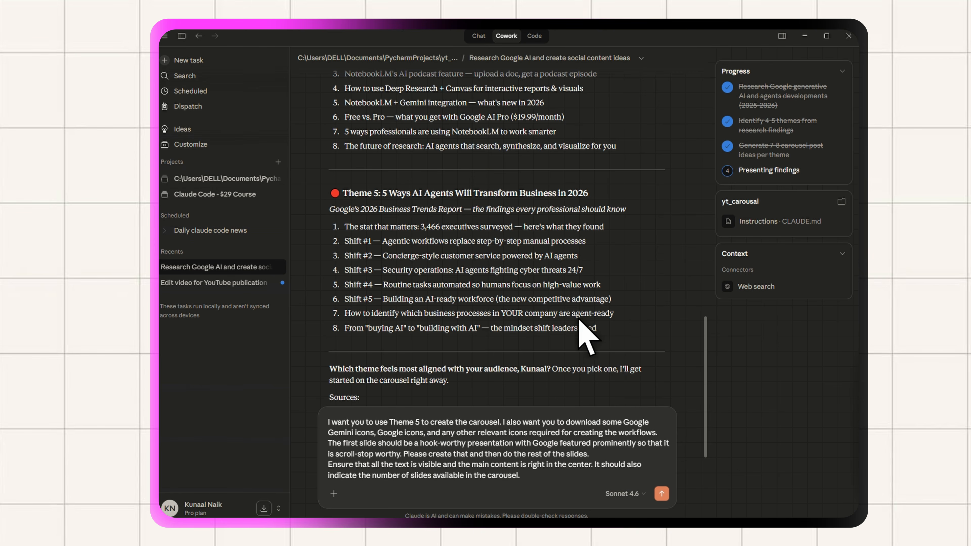
key("Return")
scroll(493, 285, "up", 10)
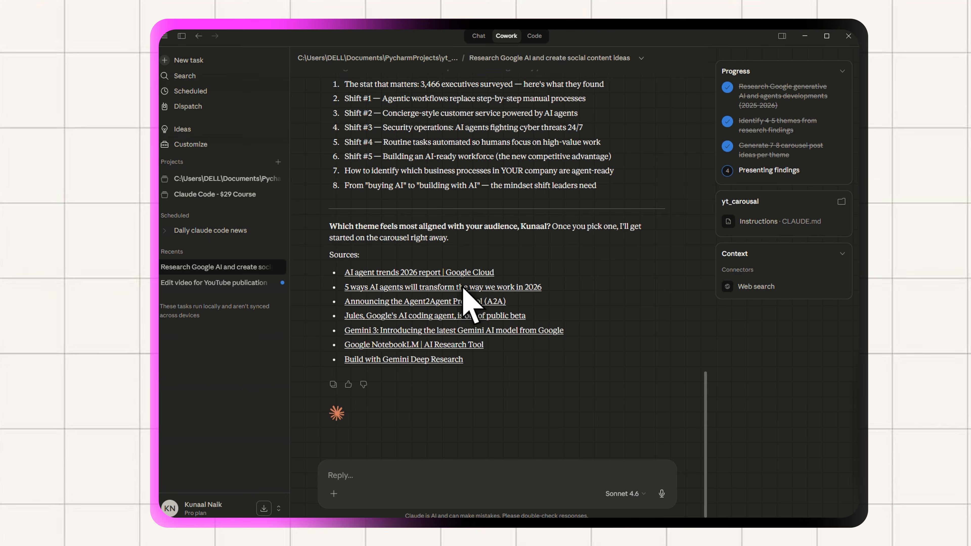
scroll(474, 298, "down", 3)
scroll(444, 211, "down", 5)
scroll(481, 256, "up", 2)
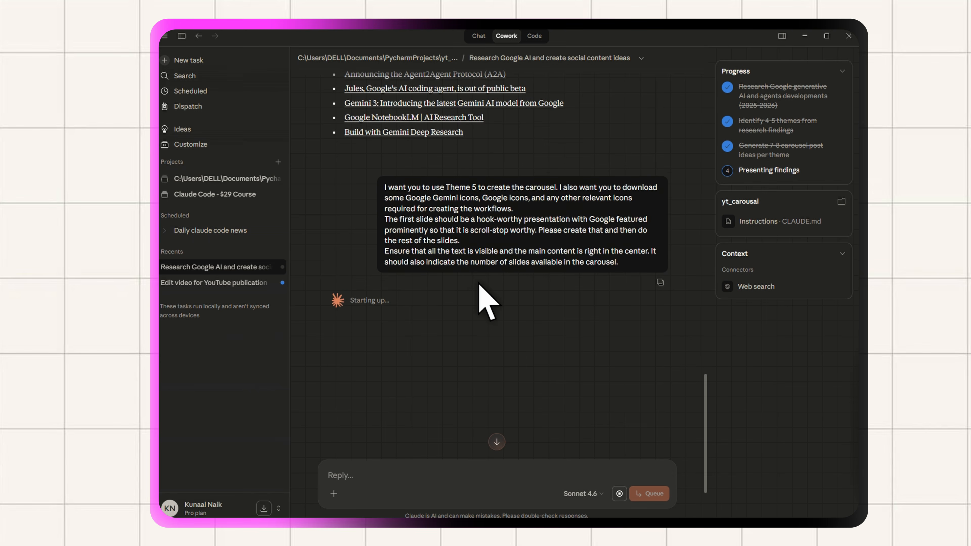
scroll(470, 291, "up", 5)
scroll(497, 276, "down", 8)
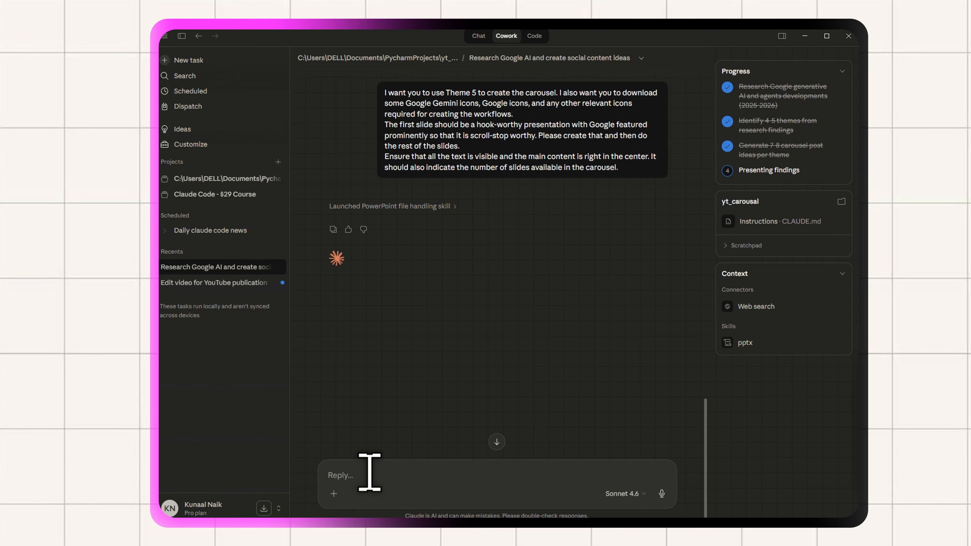
Send a follow-up message asking for square PNG images of the carousel that can be posted on Instagram
type("I w")
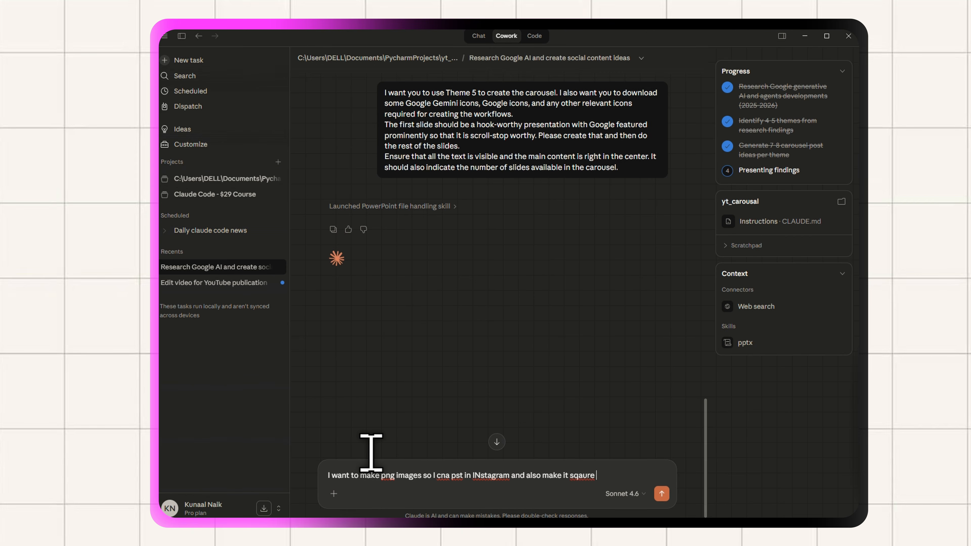
key("Return")
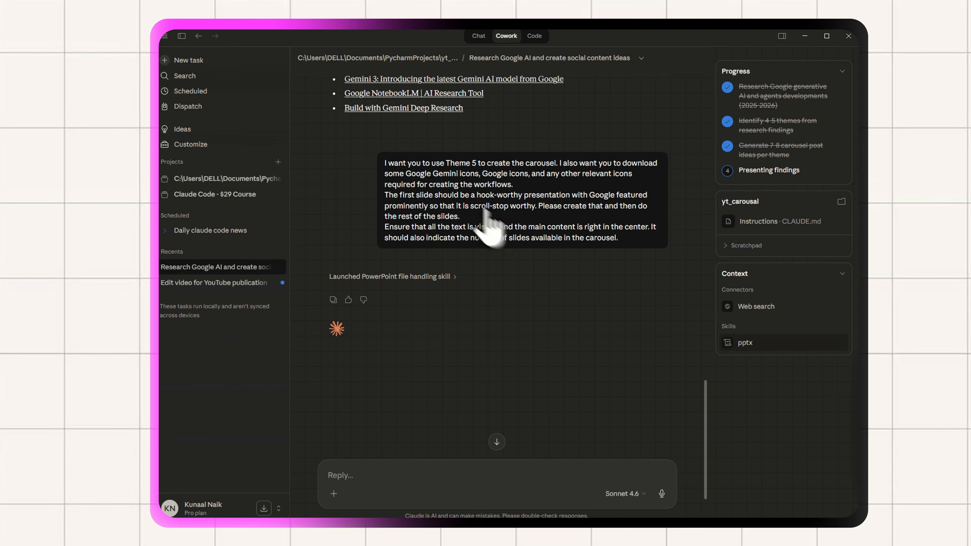
Review the Theme 5 carousel request and the follow-up about square PNG images in the conversation
scroll(423, 167, "up", 2)
scroll(424, 169, "down", 2)
scroll(497, 230, "up", 2)
scroll(501, 252, "down", 3)
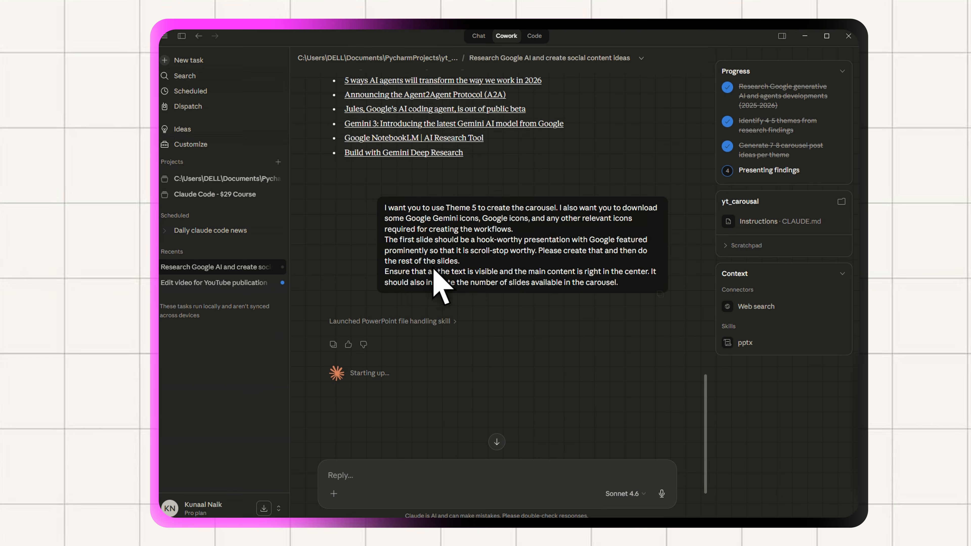
scroll(420, 302, "up", 3)
scroll(440, 248, "down", 6)
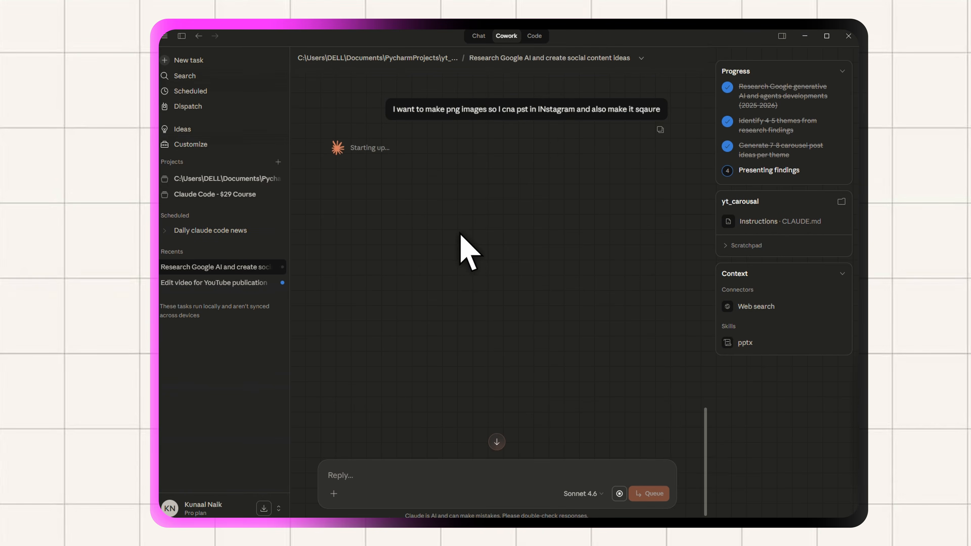
scroll(470, 241, "up", 3)
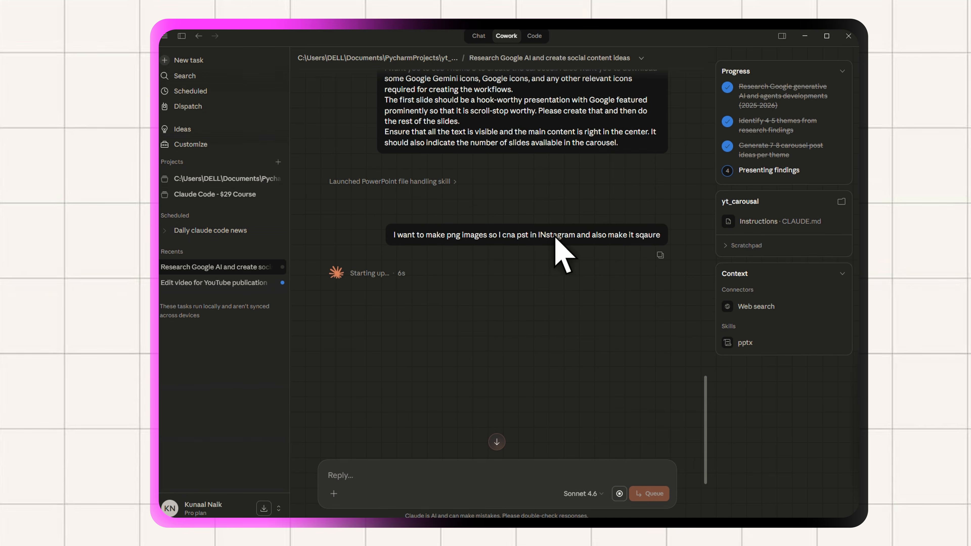
scroll(554, 254, "down", 4)
scroll(552, 260, "up", 2)
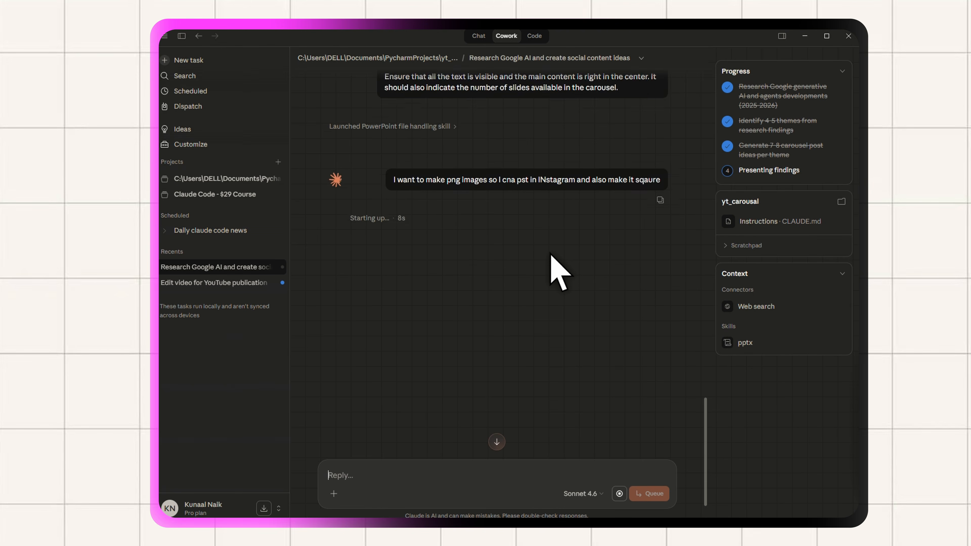
scroll(550, 260, "down", 2)
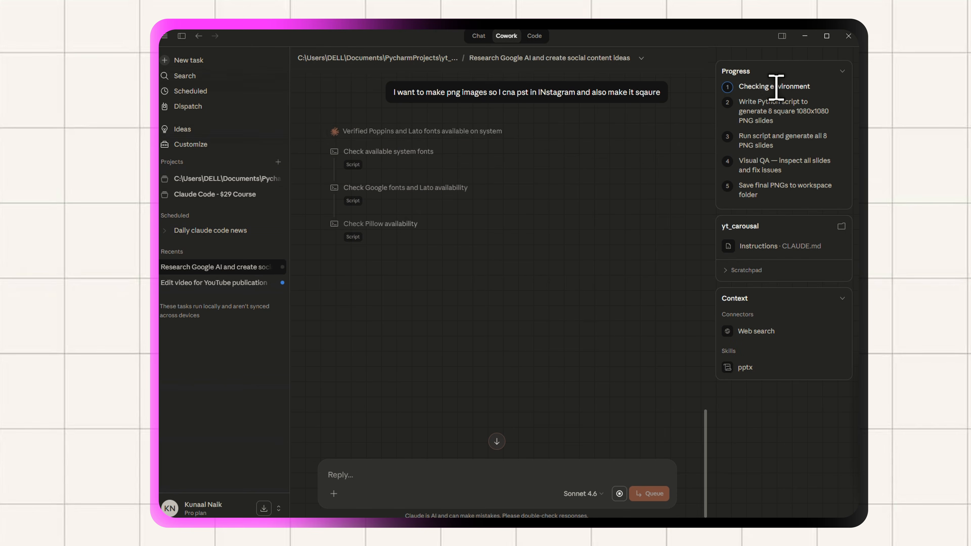
Read through the planned tasks, from checking the environment to saving the final PNGs in the workspace folder
mouse_move(751, 86)
left_mouse_down()
mouse_move(778, 86)
mouse_move(755, 87)
mouse_move(774, 86)
mouse_move(764, 180)
mouse_move(783, 187)
mouse_move(763, 165)
mouse_move(752, 87)
left_mouse_up()
left_click(764, 121)
left_click(766, 164)
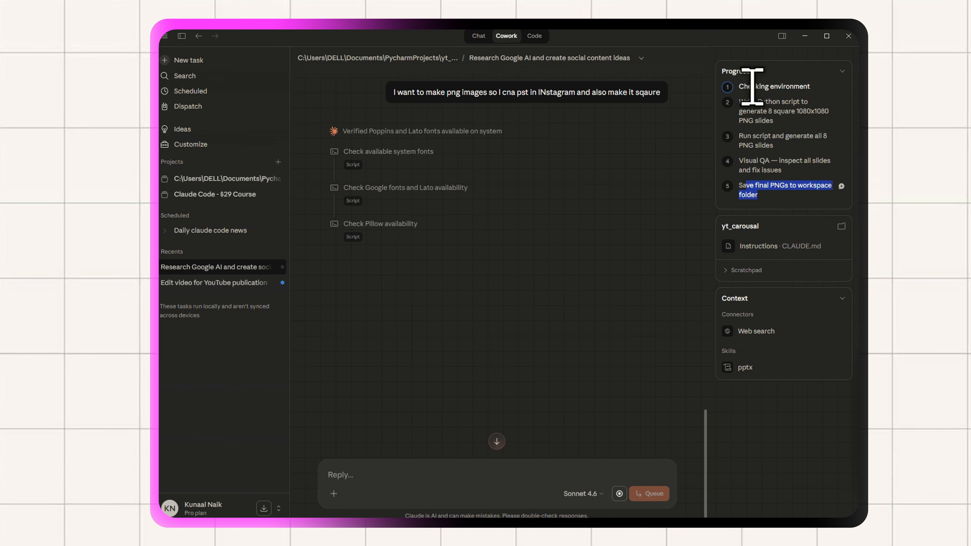
left_click(750, 185)
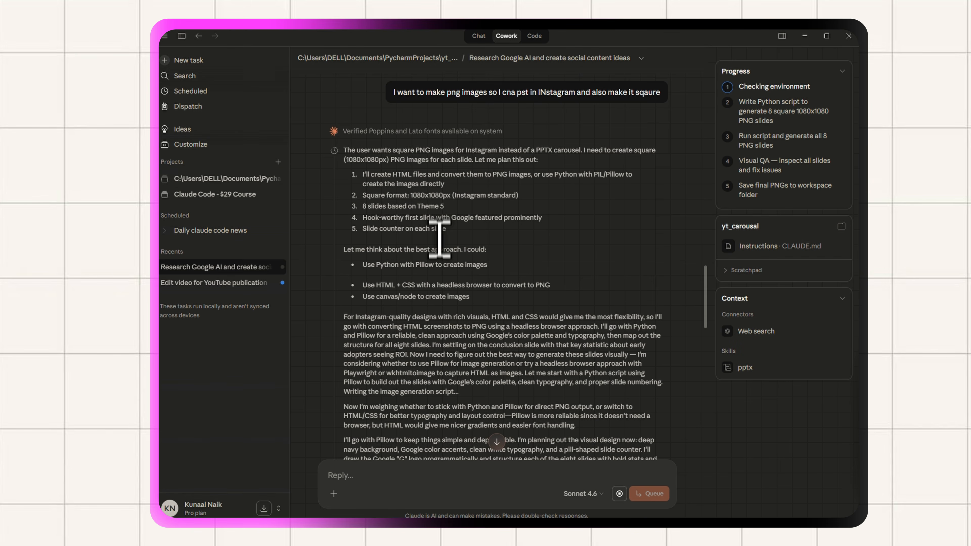
Read through the reasoning about the image format, rendering approach, fonts and slide structure of the carousel
scroll(440, 340, "down", 10)
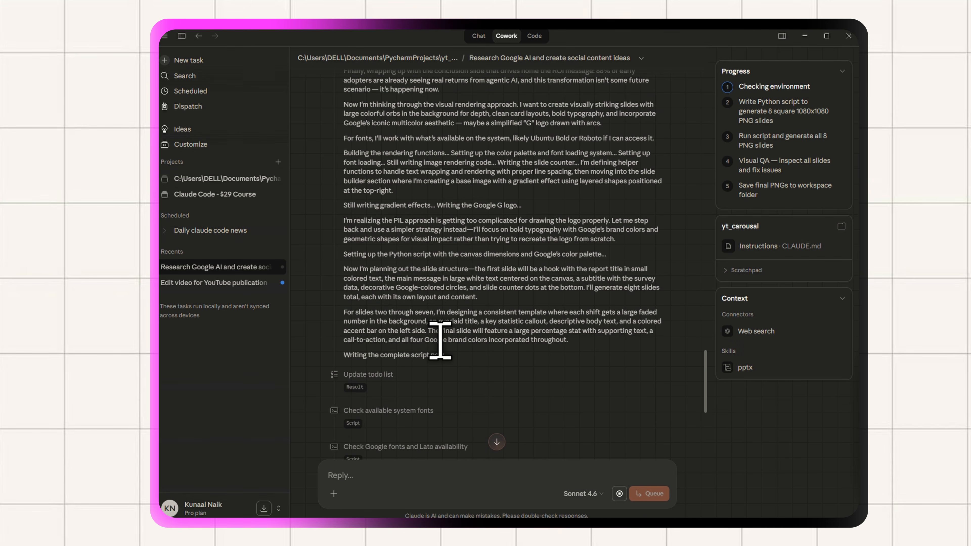
scroll(436, 245, "up", 10)
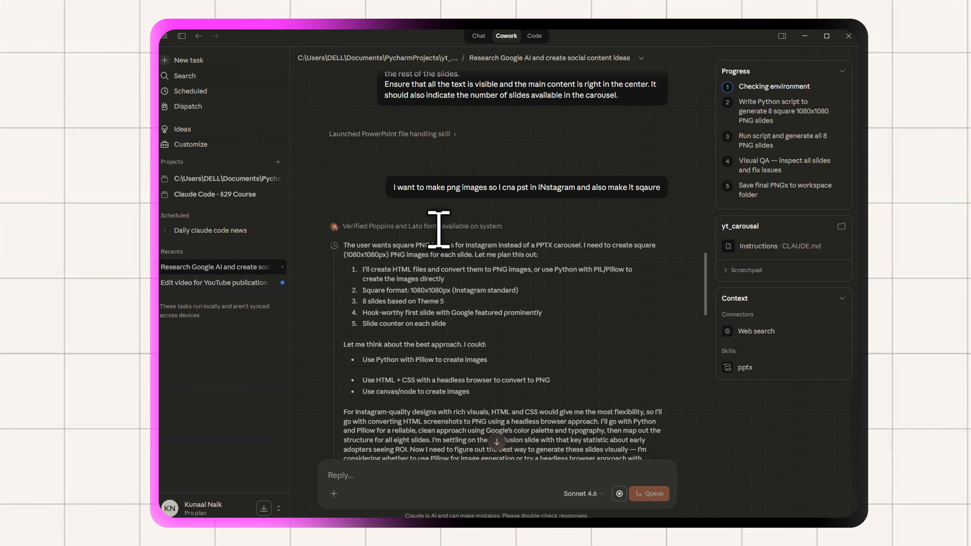
scroll(440, 231, "up", 1)
scroll(435, 251, "down", 8)
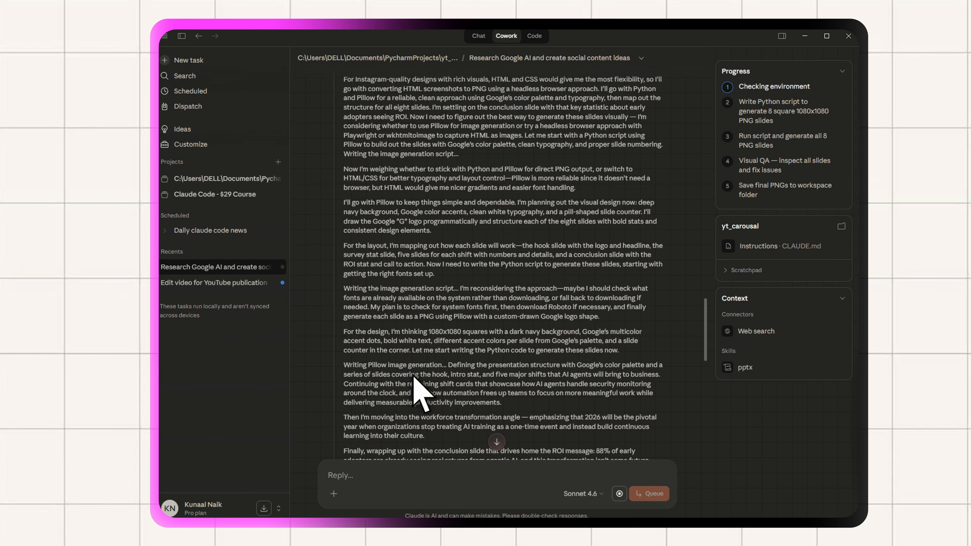
scroll(409, 313, "down", 7)
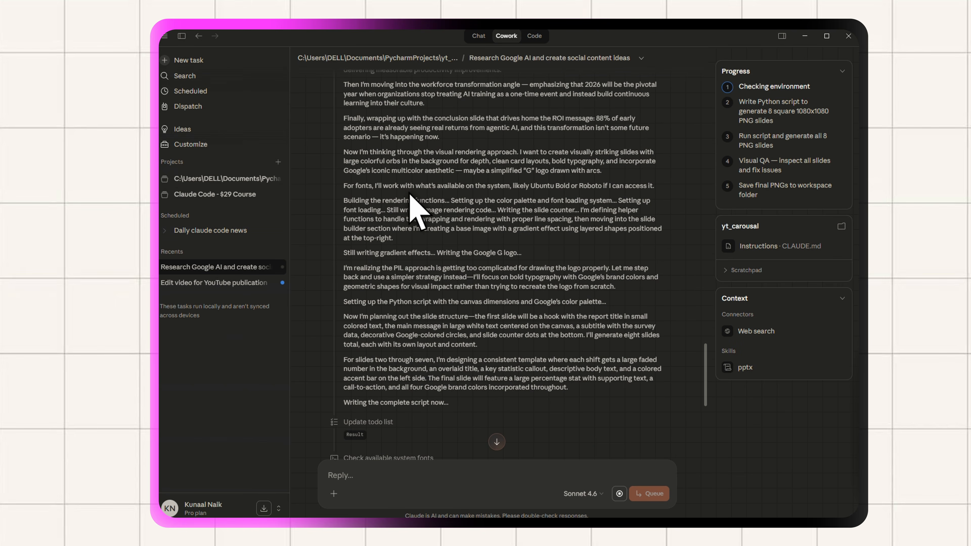
scroll(410, 195, "down", 6)
Inspect the scripts and outputs of the checks for system fonts, Google fonts and Lato, and Pillow
left_click(407, 265)
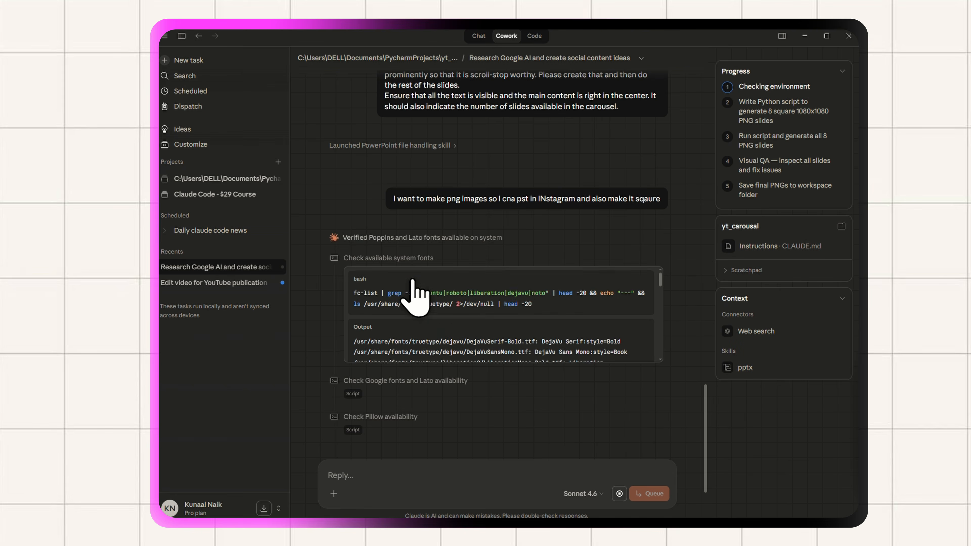
scroll(415, 294, "down", 5)
scroll(416, 337, "up", 5)
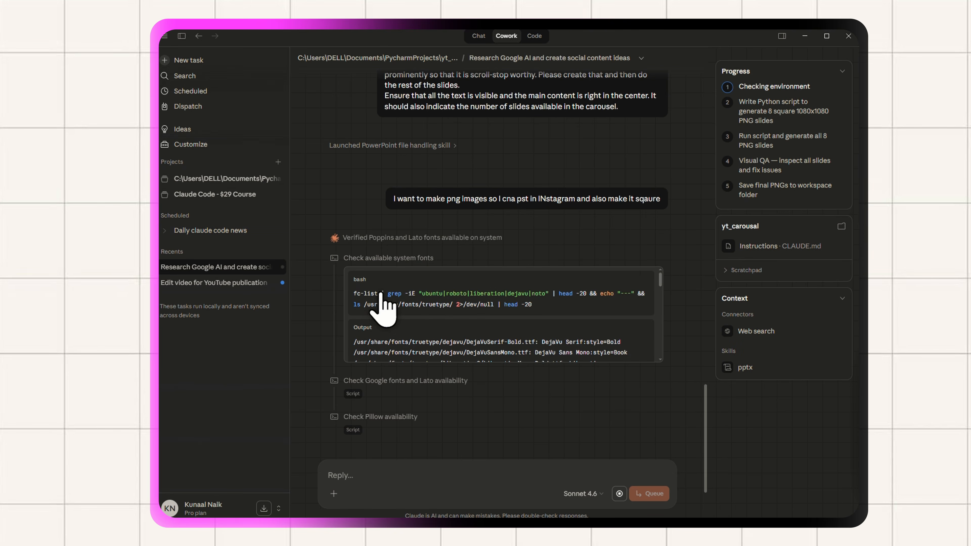
left_click(383, 306)
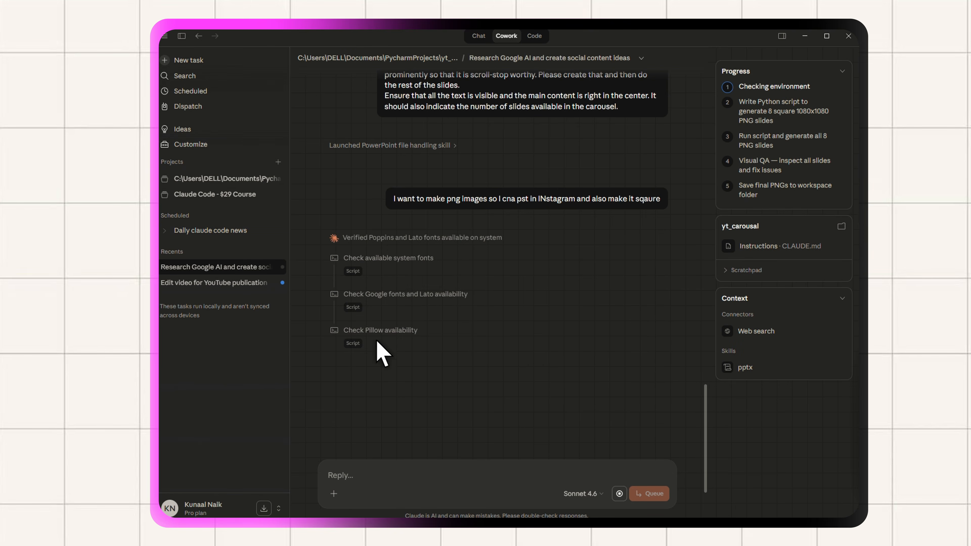
left_click(374, 309)
left_click(377, 336)
left_click(387, 344)
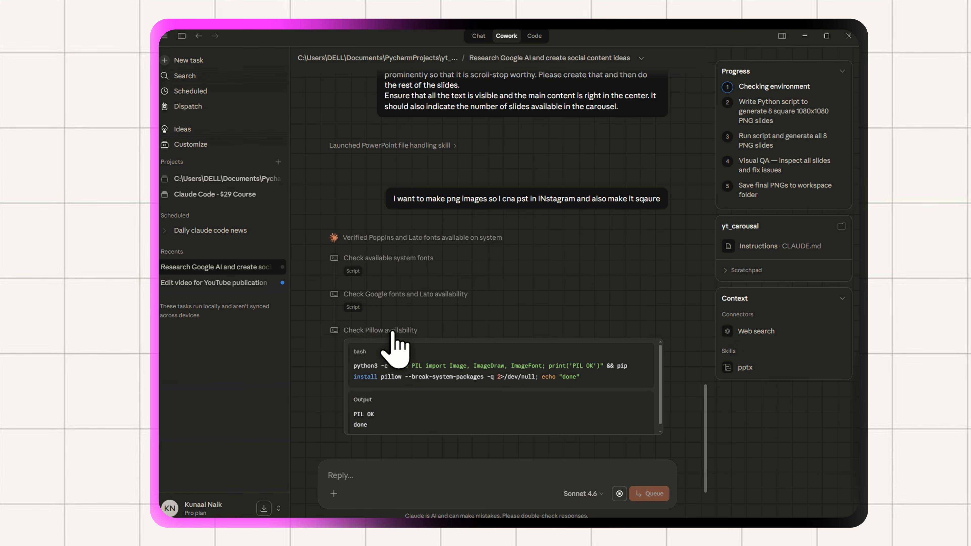
left_click(393, 331)
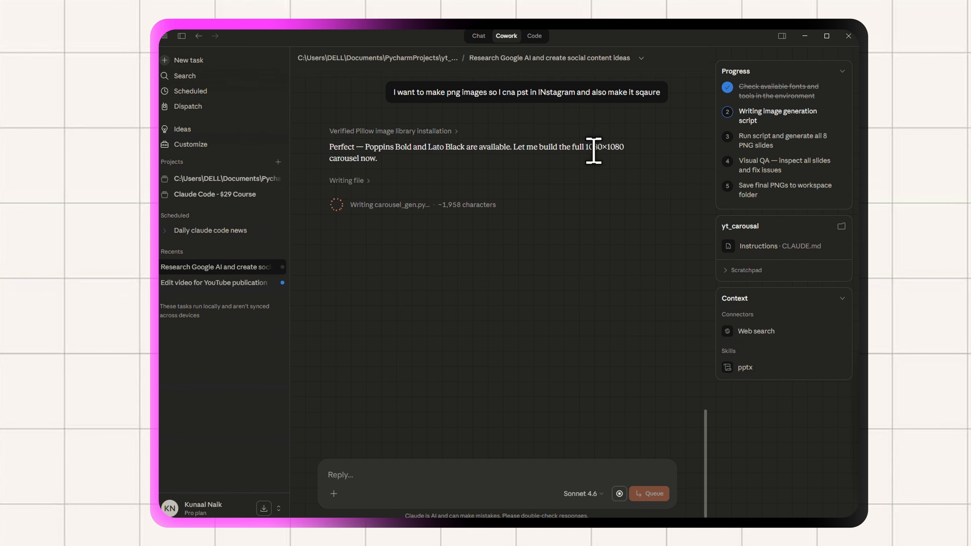
Check the message about building the 1080×1080 carousel and the progress of writing the carousel_gen.py file
left_click_drag(594, 147, 376, 194)
left_click(379, 217)
double_click(423, 205)
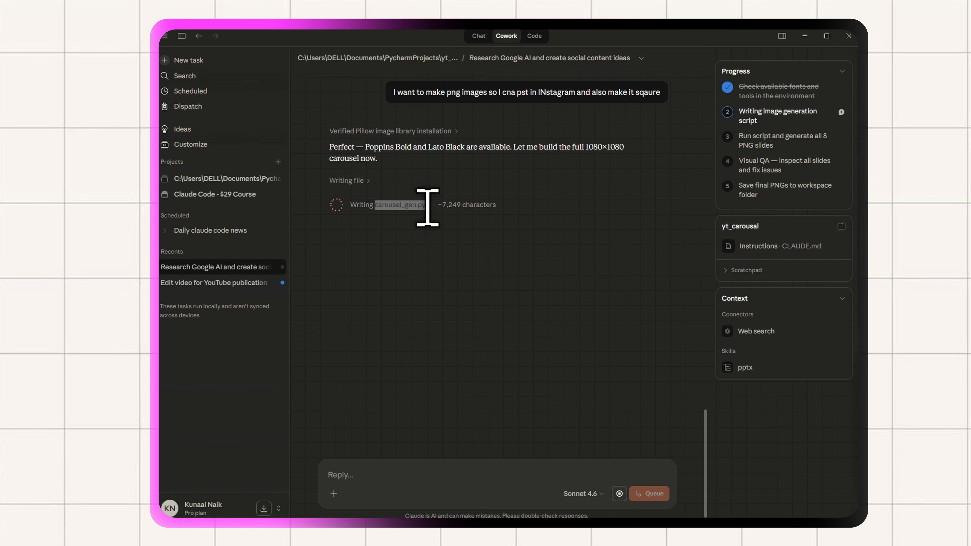
double_click(376, 207)
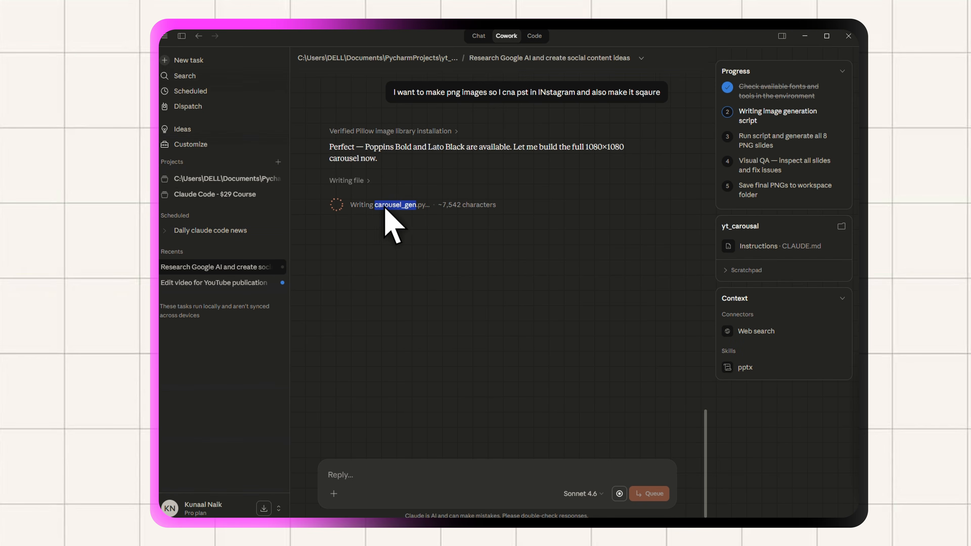
left_click(393, 207)
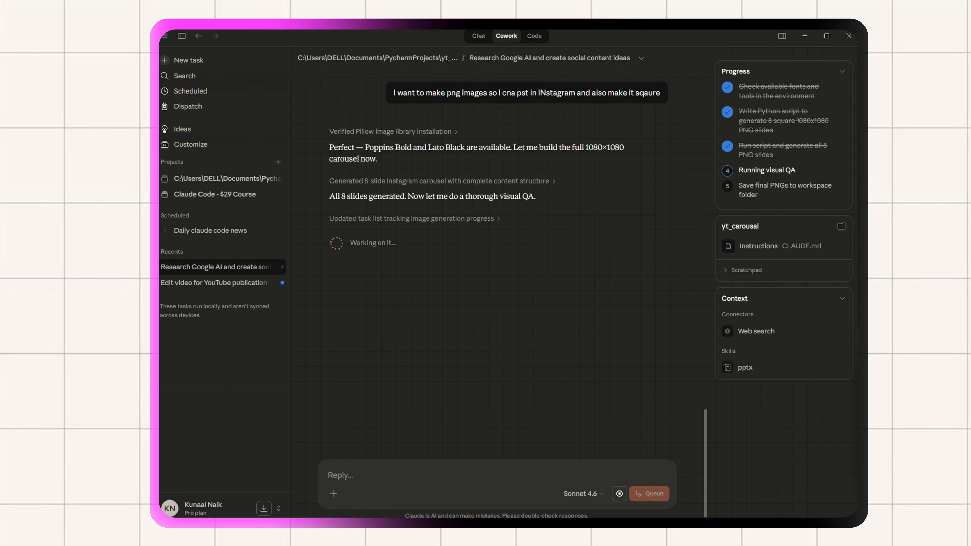
Expand the visual QA details and read the slide-by-slide analysis of contrast and centred alignment
left_click(382, 218)
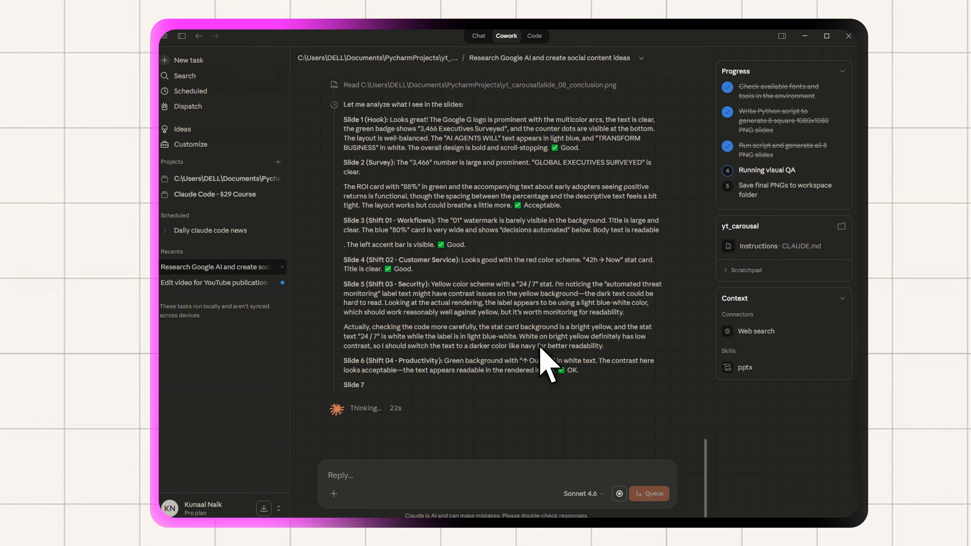
left_click_drag(539, 346, 492, 346)
left_click(451, 371)
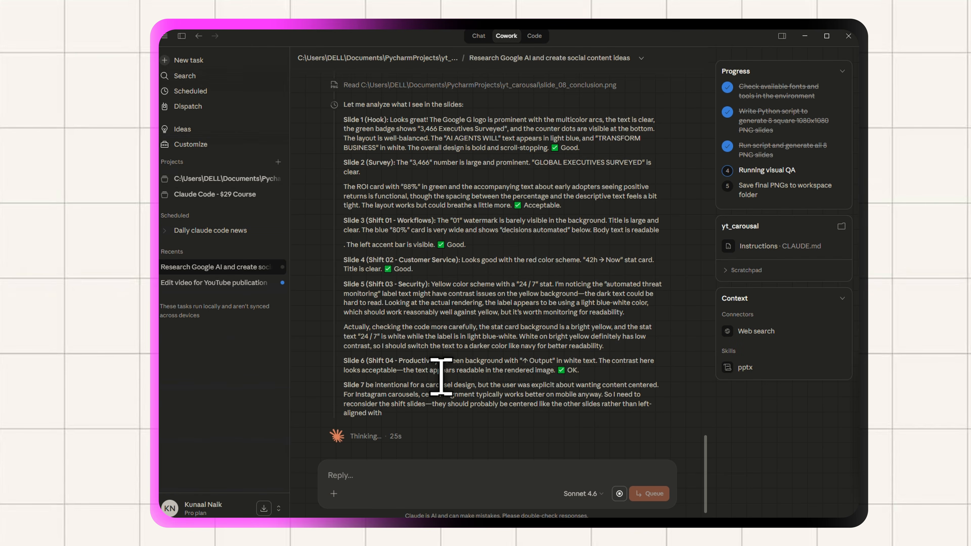
left_click_drag(365, 310, 459, 320)
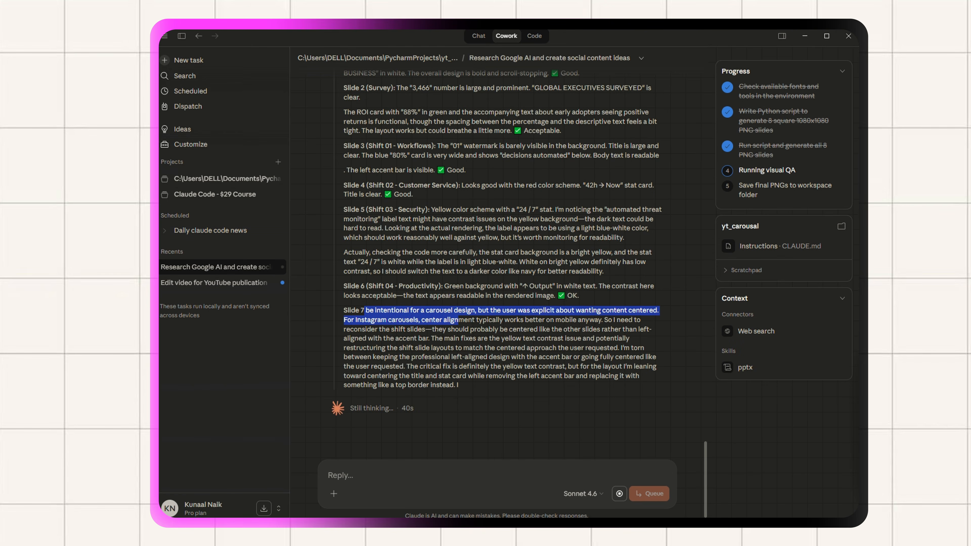
left_click(459, 320)
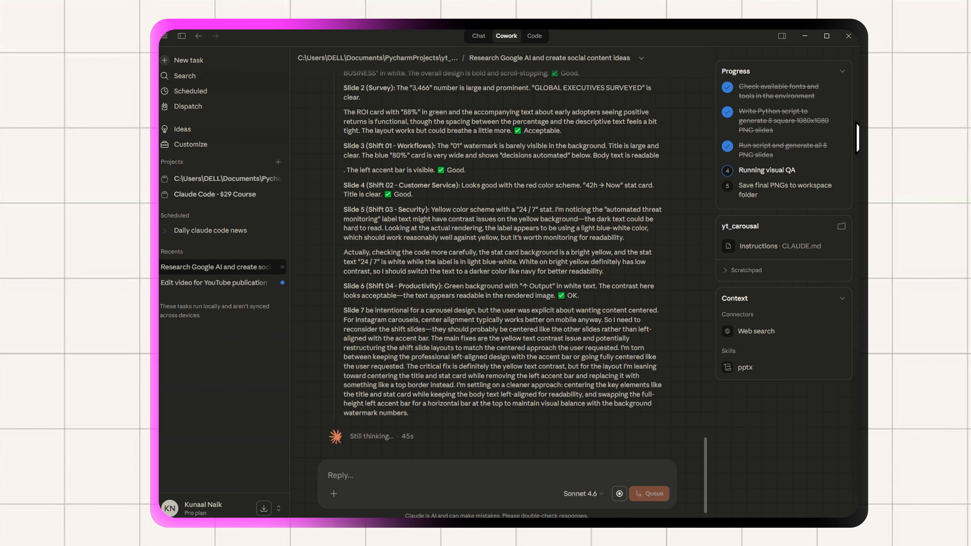
Place the yt_carousal folder window beside the conversation and display its files as extra large icons
left_click_drag(857, 137, 736, 129)
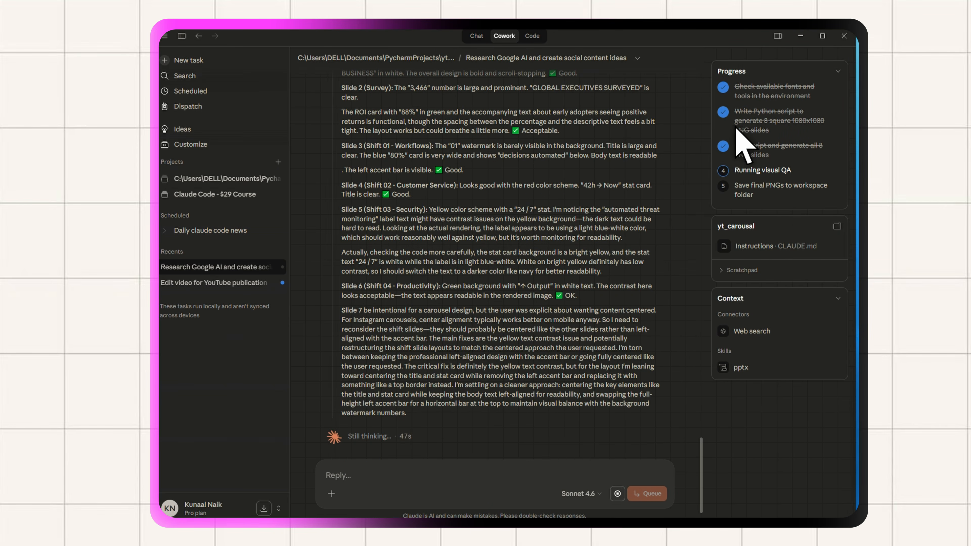
left_click_drag(933, 38, 794, 35)
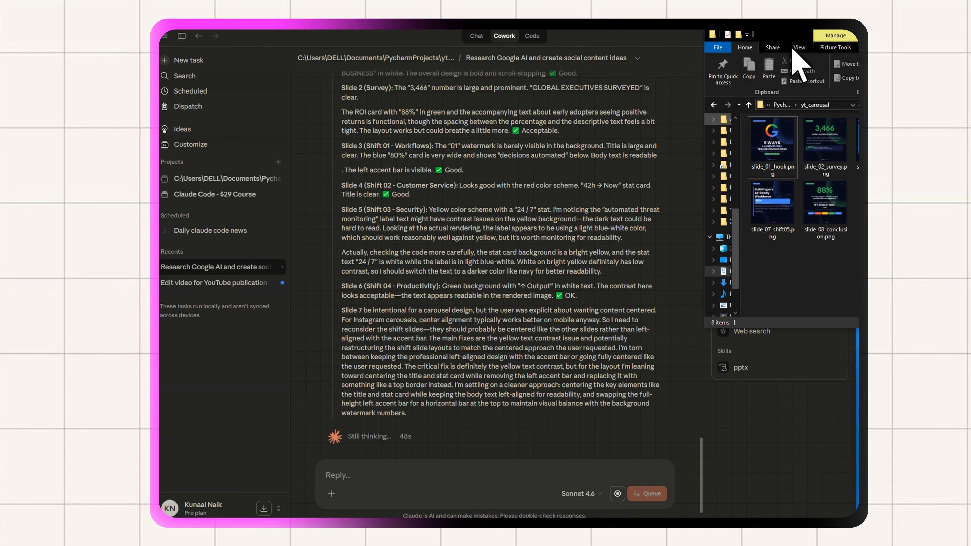
left_click(800, 47)
left_click(780, 61)
left_click(933, 184)
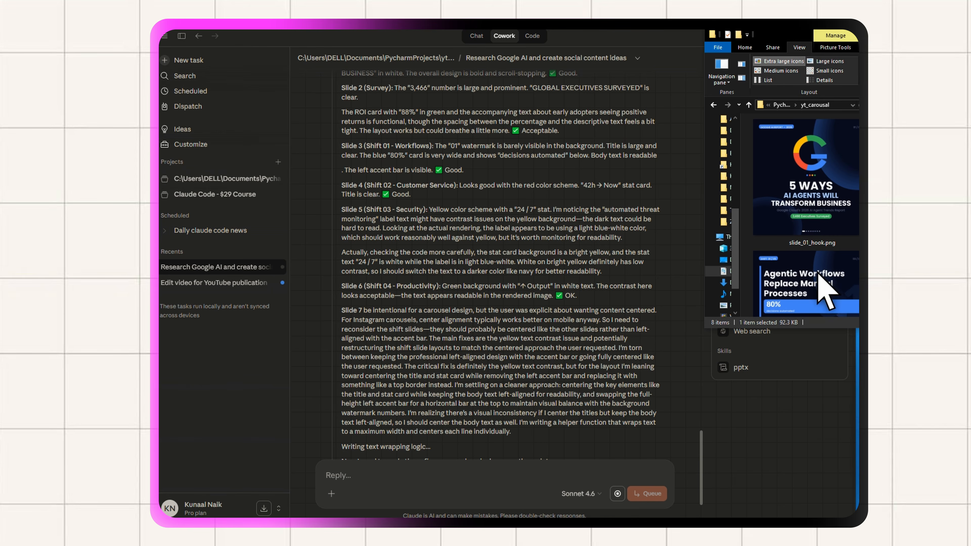
Examine the generated slide images in the yt_carousal folder, from the Google hook slide through the shift slides
scroll(814, 275, "down", 3)
scroll(795, 272, "down", 3)
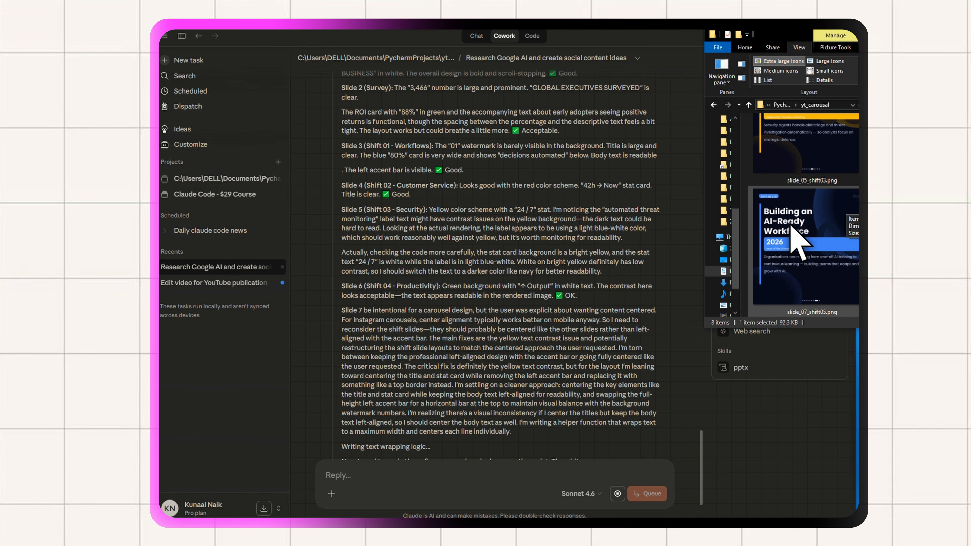
left_click(807, 270)
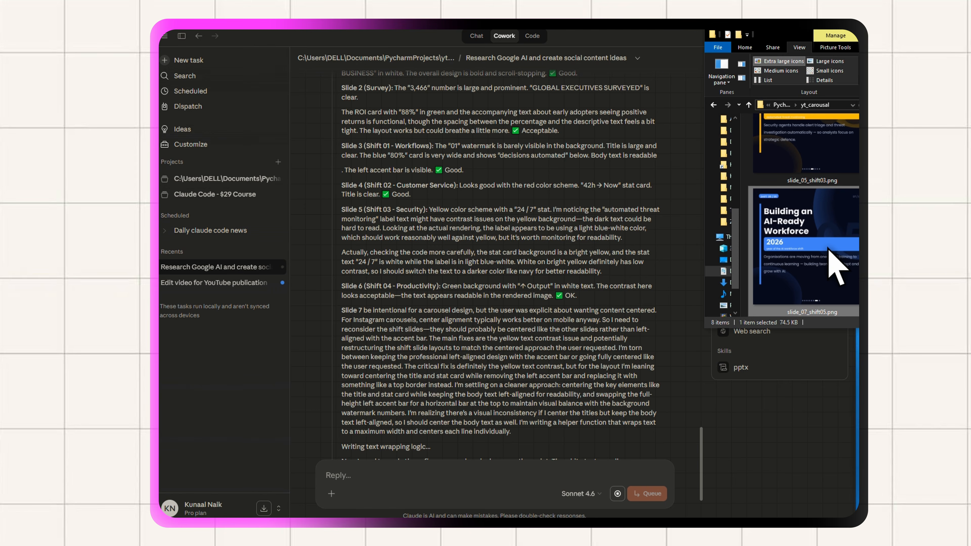
scroll(829, 253, "up", 6)
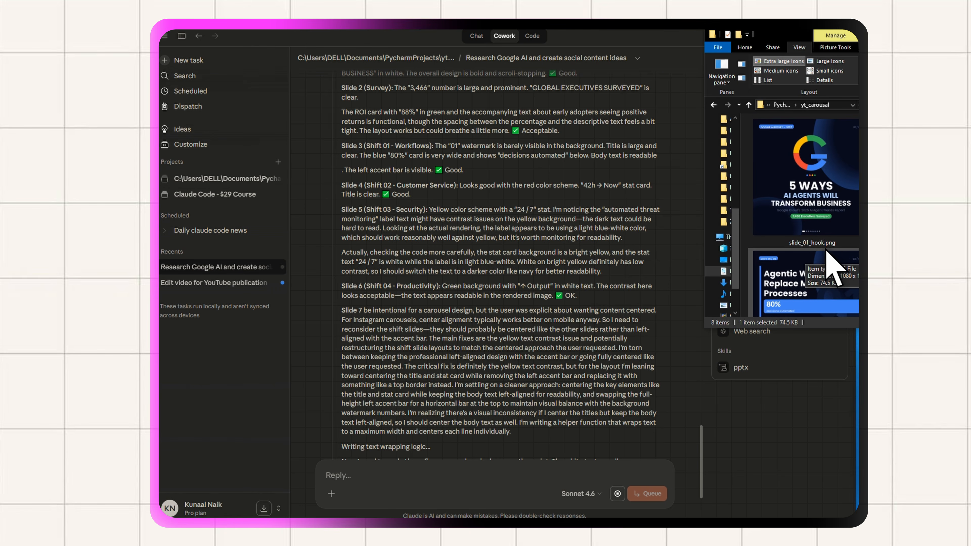
scroll(829, 252, "down", 6)
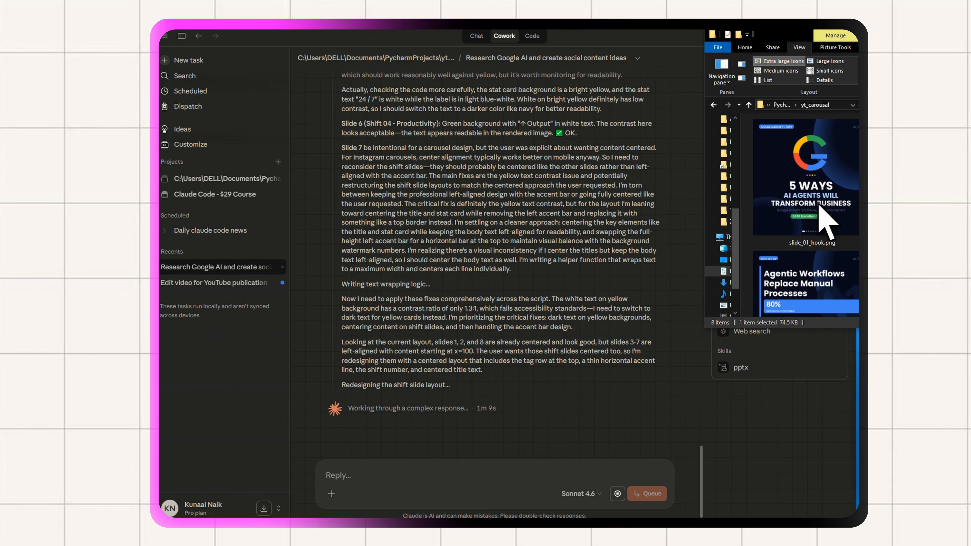
double_click(437, 406)
key("alt+Tab")
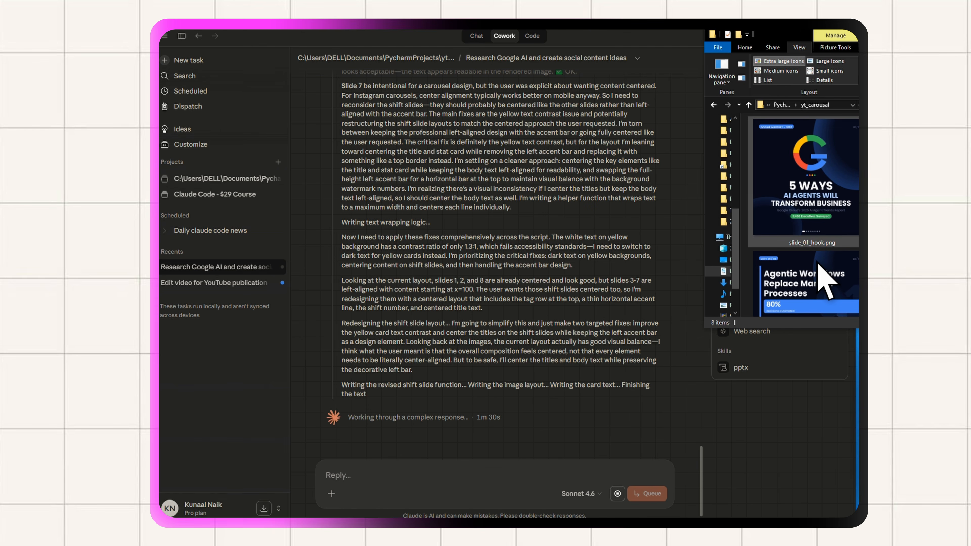
scroll(818, 265, "down", 5)
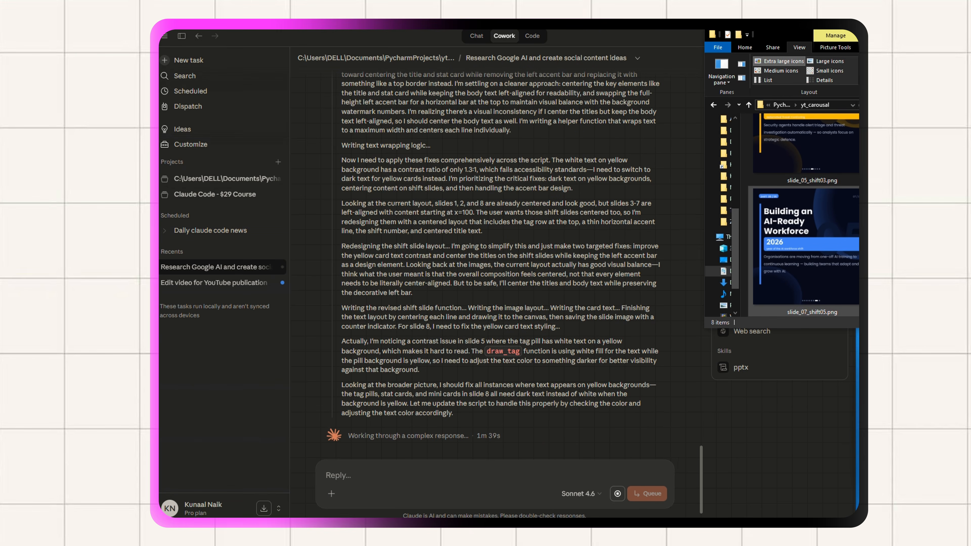
scroll(822, 264, "up", 3)
scroll(798, 235, "down", 1)
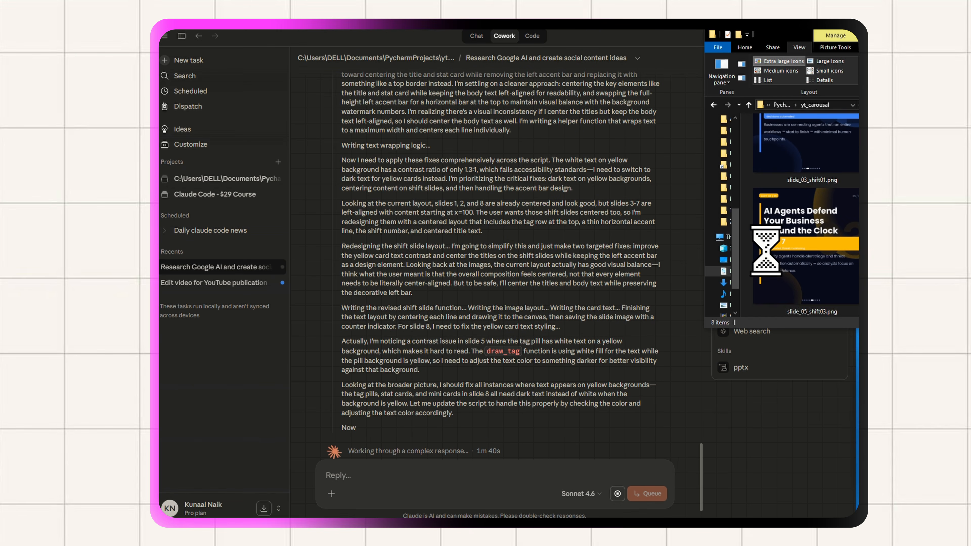
Examine the slide_05_shift03.png thumbnail and read the conversation's list of contrast and alignment issues to fix
left_click(782, 283)
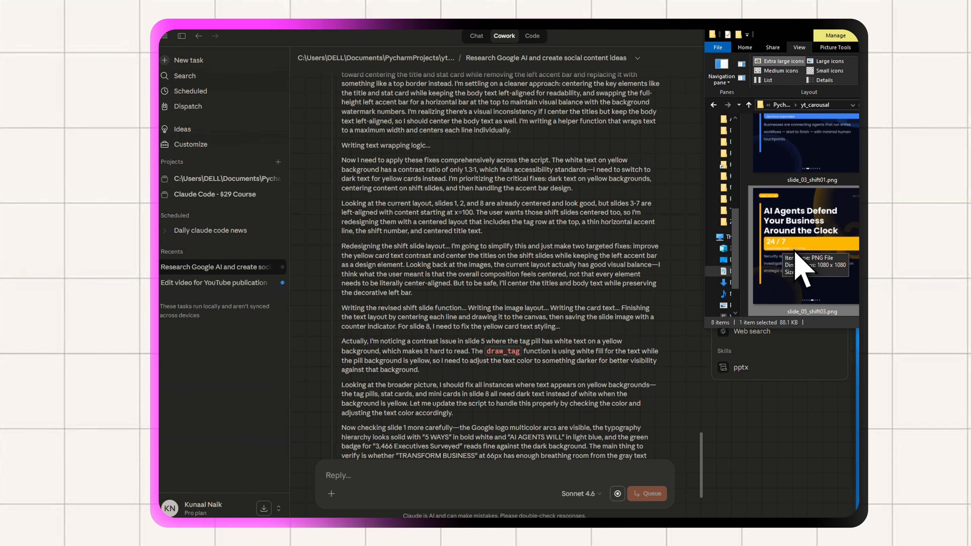
scroll(807, 276, "up", 1)
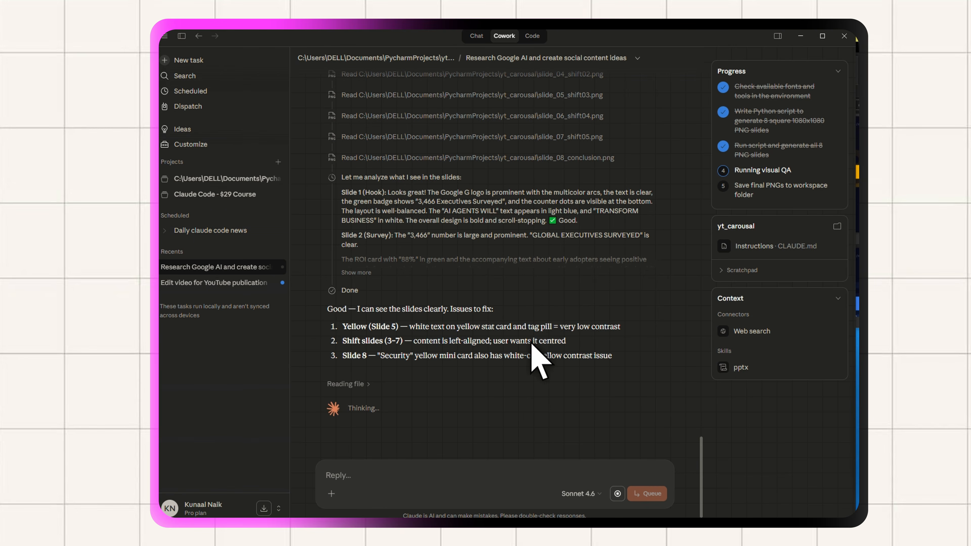
left_click_drag(509, 340, 494, 340)
left_click_drag(440, 318, 592, 318)
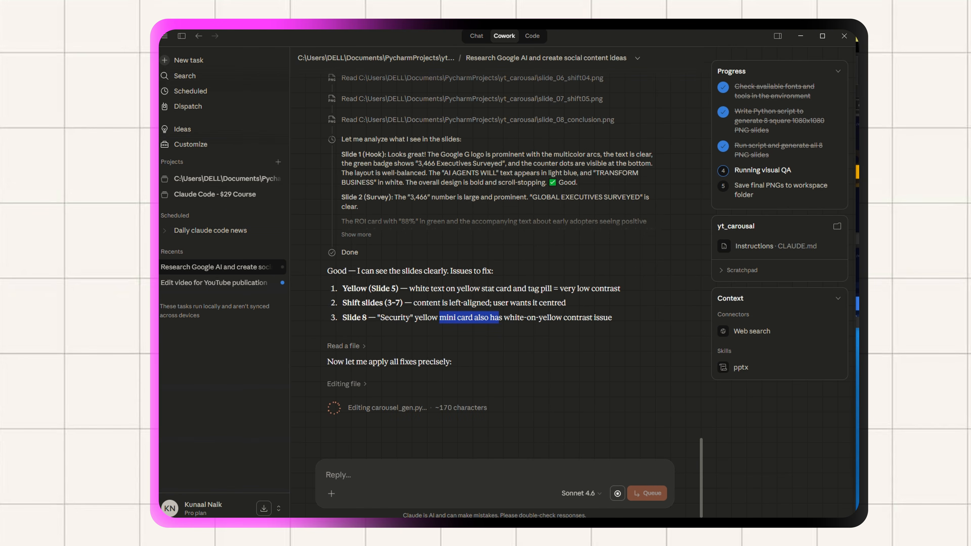
left_click(499, 318)
Compare the folder's slide thumbnails with the conversation and read the slide_shift function fix being applied in carousel_gen.py
left_click(753, 171)
key("alt+Tab")
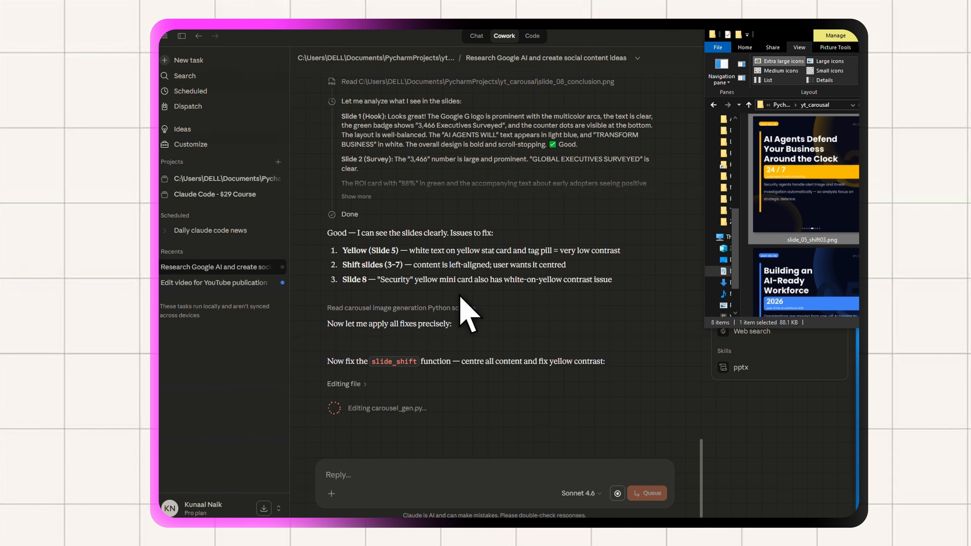
left_click(689, 402)
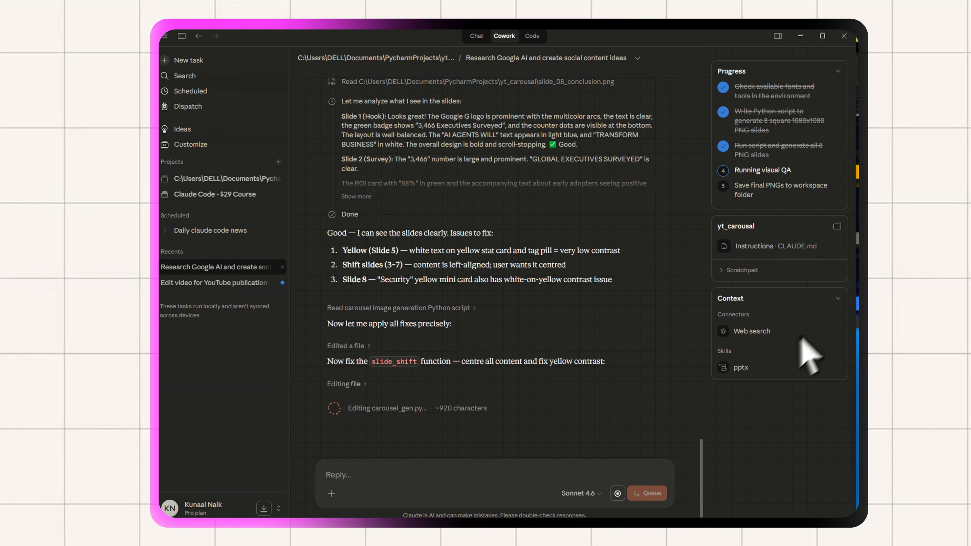
left_click_drag(461, 361, 508, 361)
left_click(511, 339)
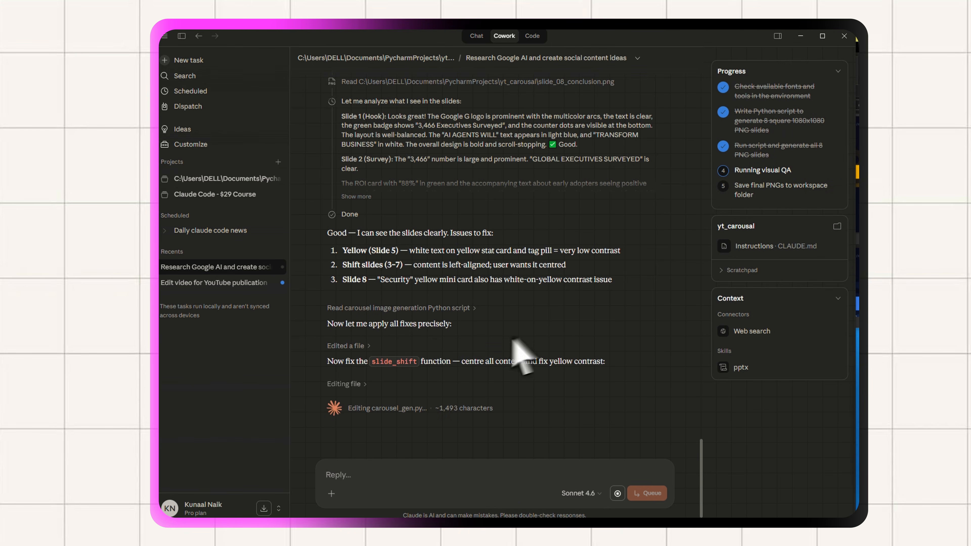
Open slide_01_hook.png from the yt_carousal folder in the image viewer and review every slide through to the conclusion
key("alt+Tab")
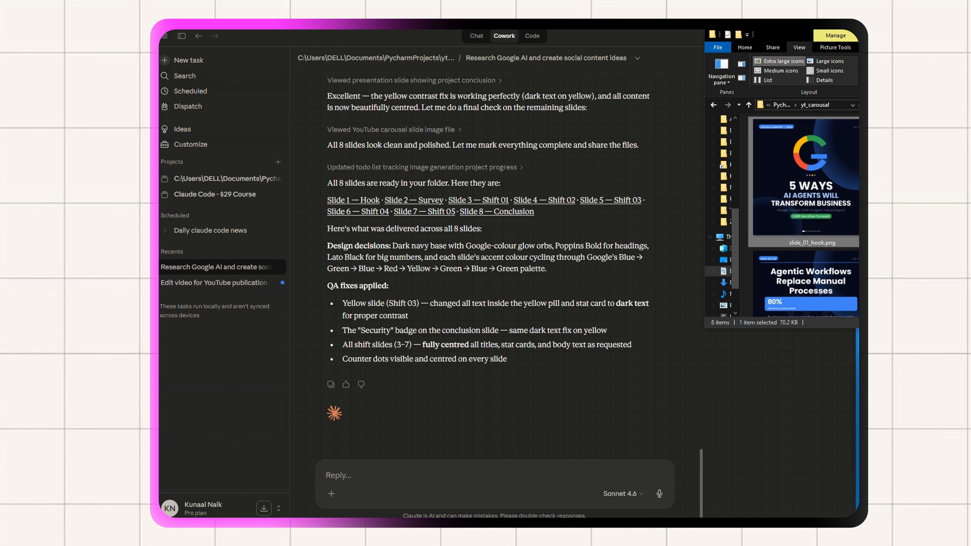
left_click(574, 169)
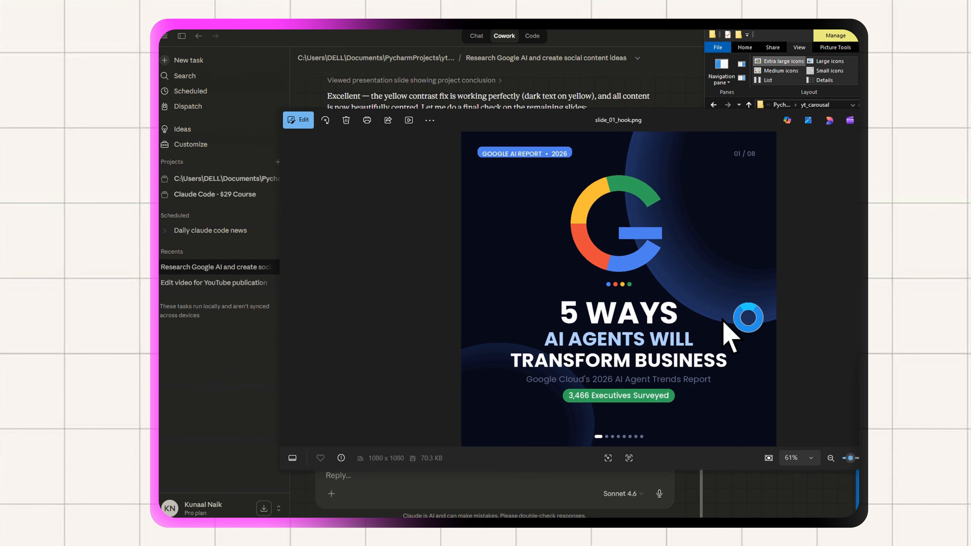
key("Right")
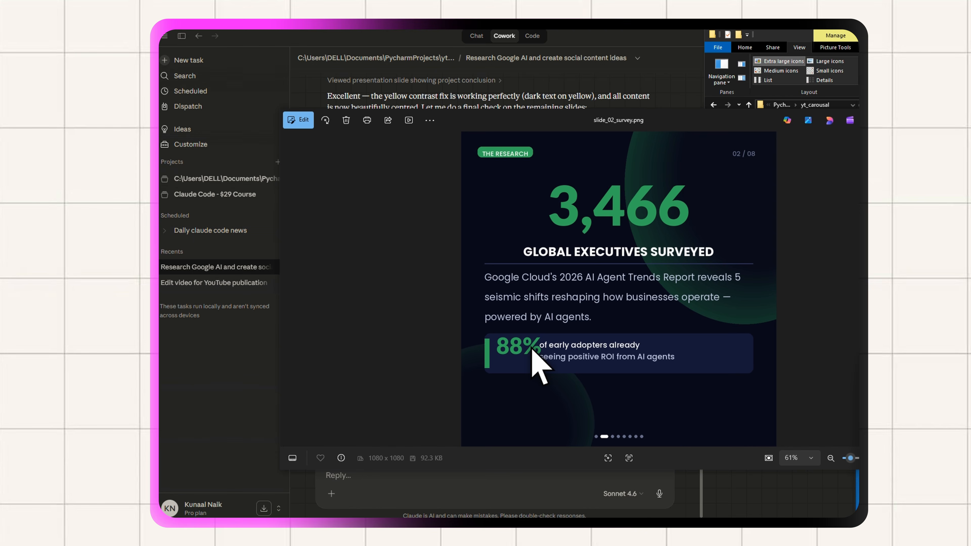
key("Right")
key("Right")
key("Right")
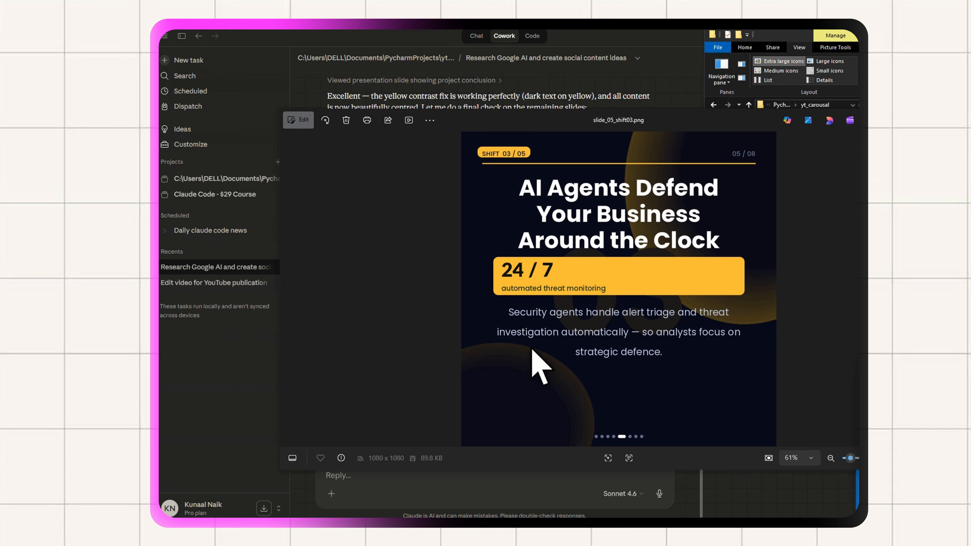
key("Right")
key("Right")
key("Right")
Review the slides backwards to the hook and forward again to Shift 02, close the viewer and return to the conversation's reply field
key("Left")
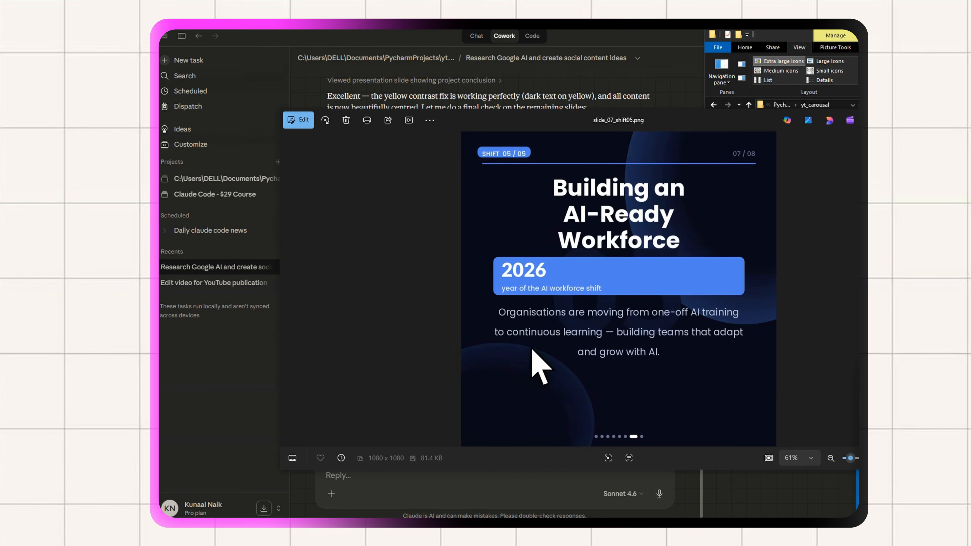
key("Left")
key("Left")
key("Left")
key("Left")
key("Left")
key("Left")
key("Right")
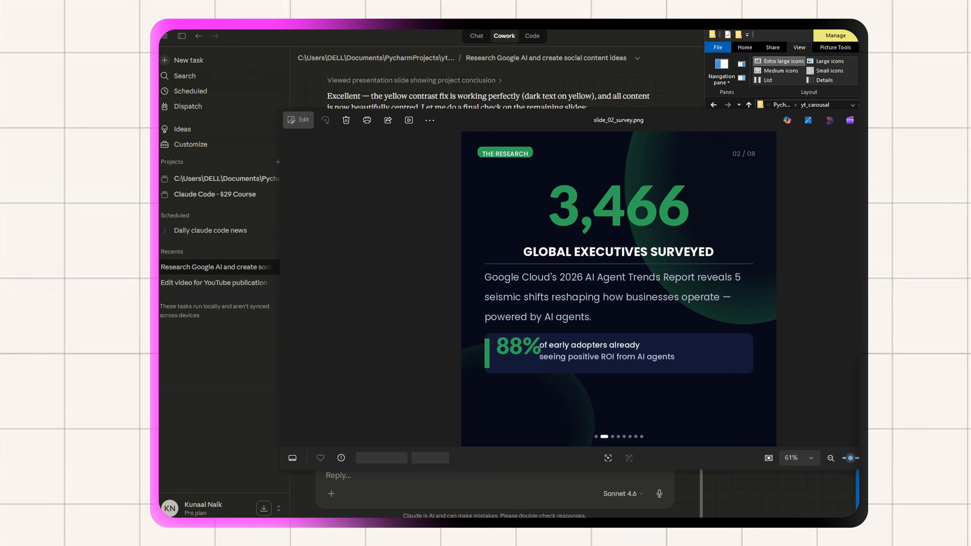
key("Right")
key("Right")
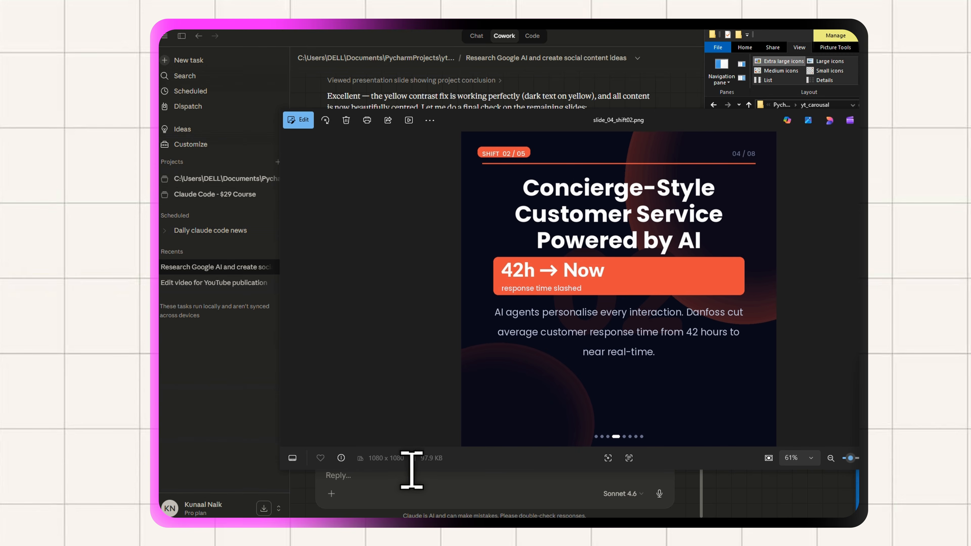
key("alt+F4")
left_click(424, 468)
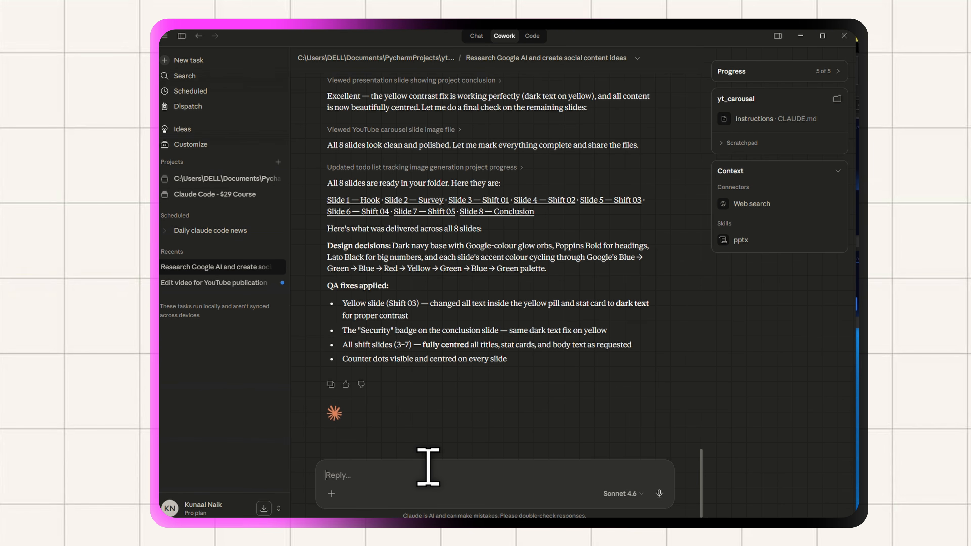
type("se the")
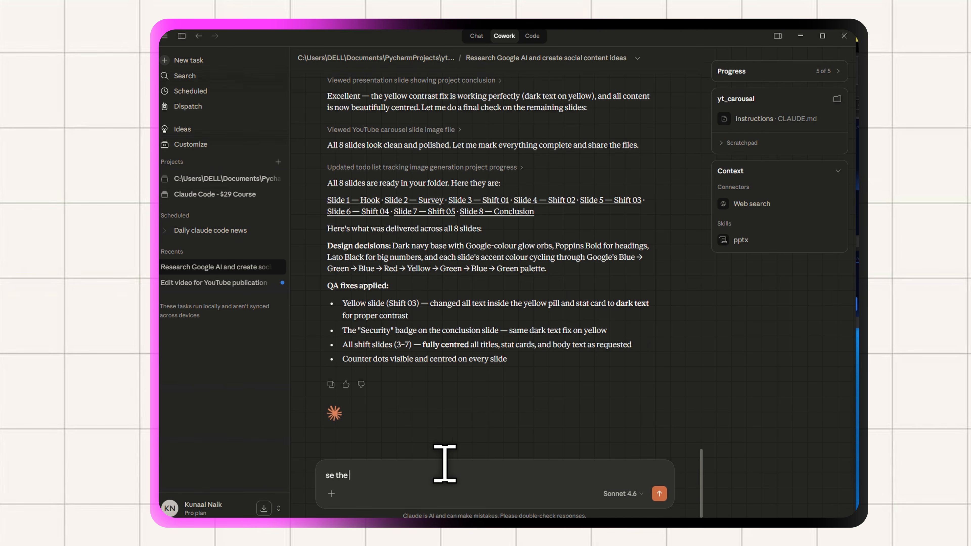
type(" pr")
key("BackSpace")
key("BackSpace")
key("BackSpace")
key("BackSpace")
key("BackSpace")
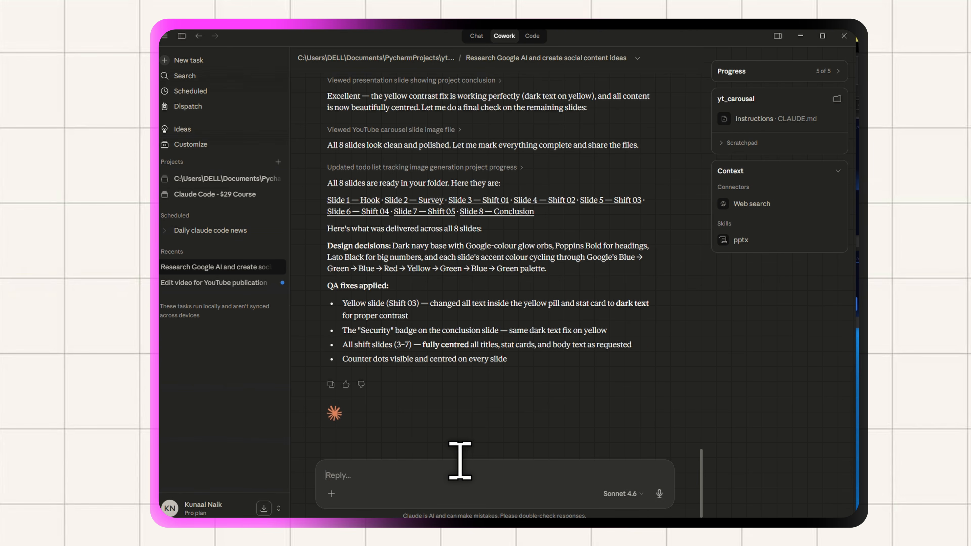
Send a reply asking Claude to ignore the centre alignment and restore the previous layout with the line on the left
type("ignore the ")
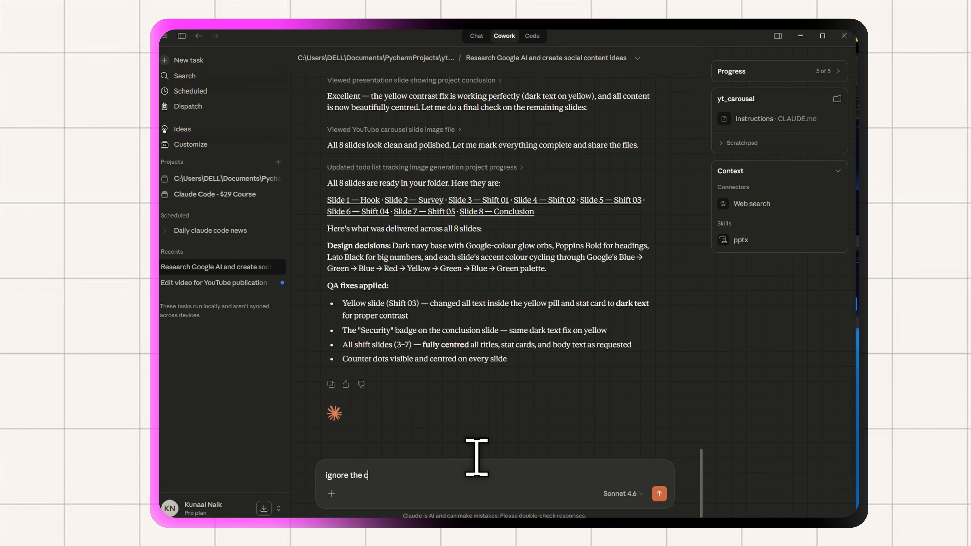
type("centre aling and ")
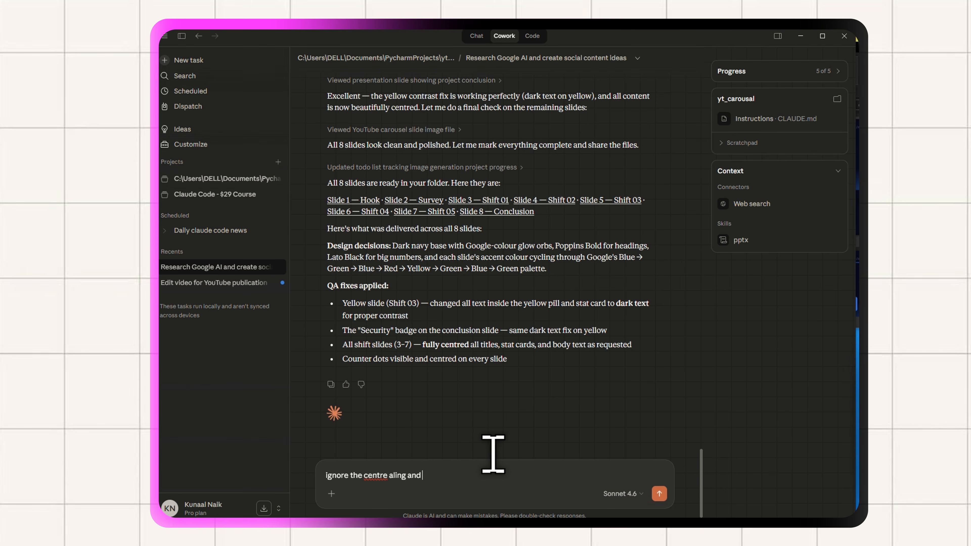
type("make it h")
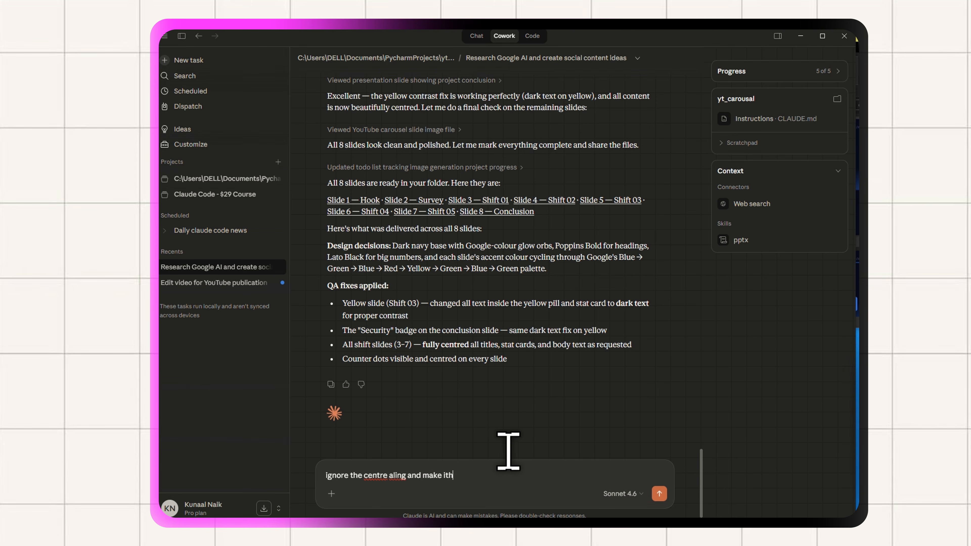
type("ow yo had it pre")
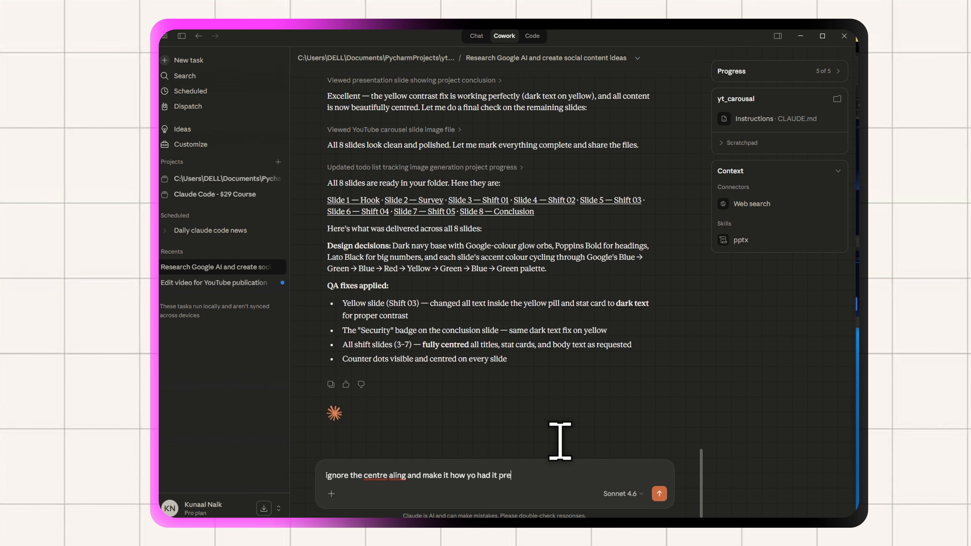
type("viosls")
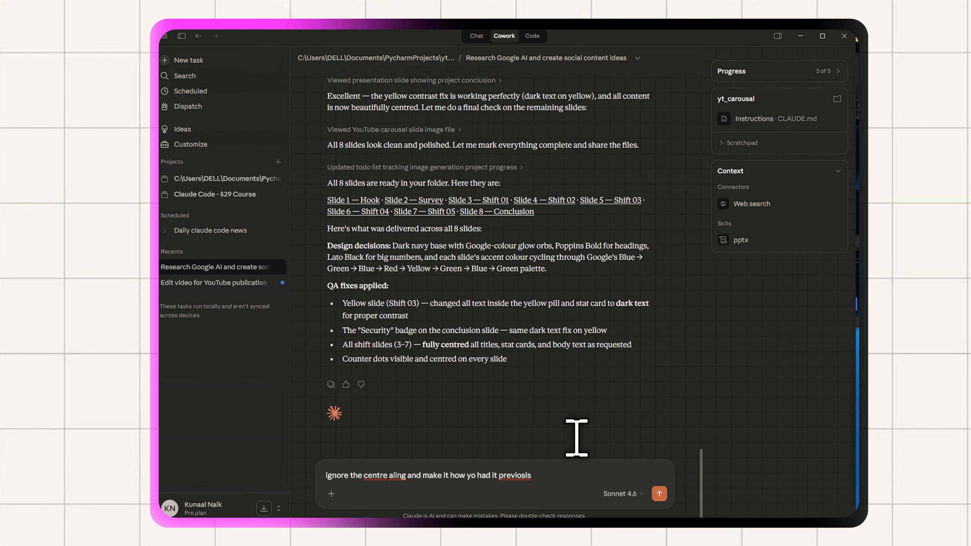
type(" with the line")
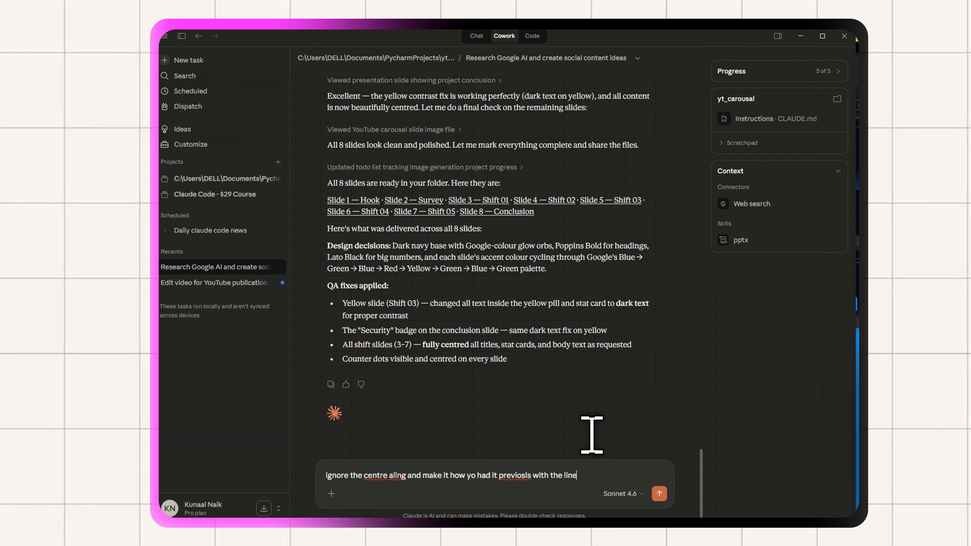
type(" on the left")
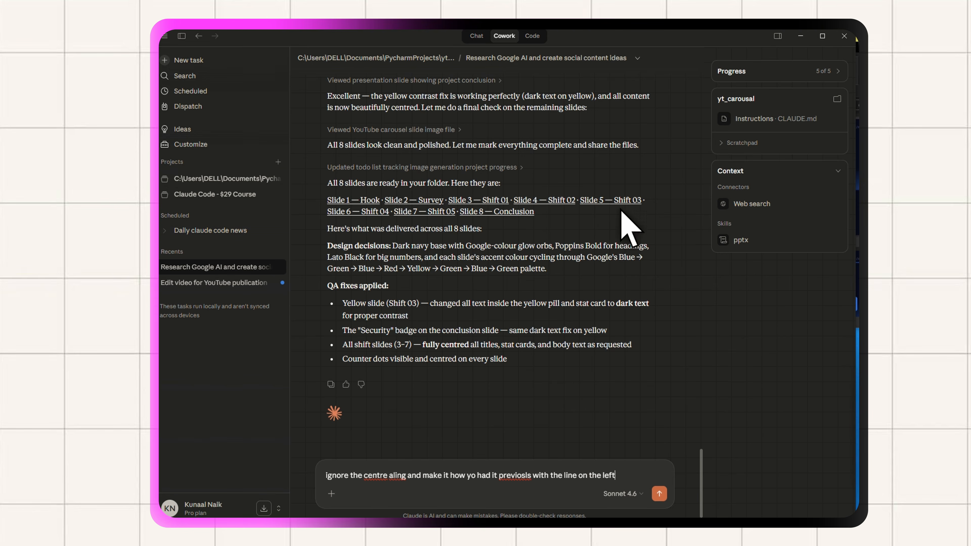
key("Return")
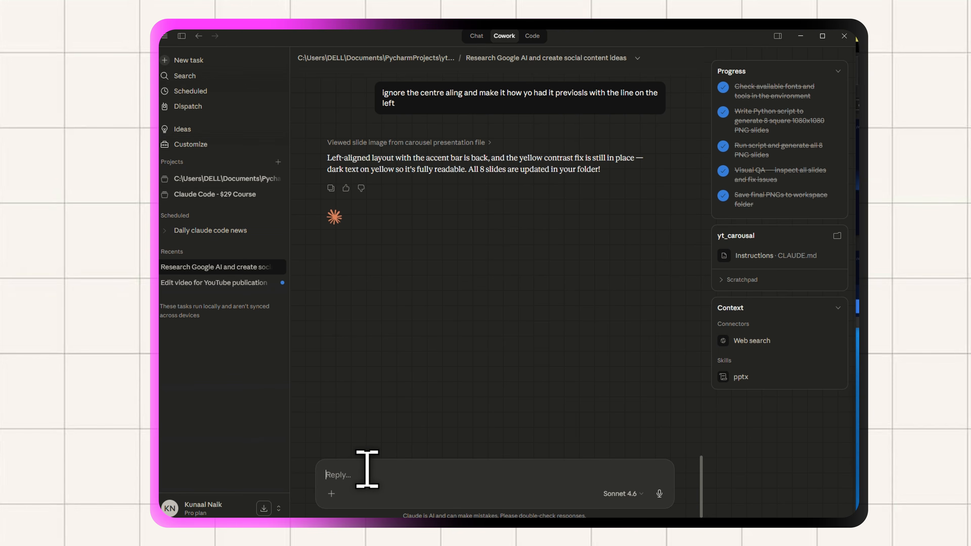
Send a follow-up message asking Claude to do the same for slide 2 too
type("do the smae f")
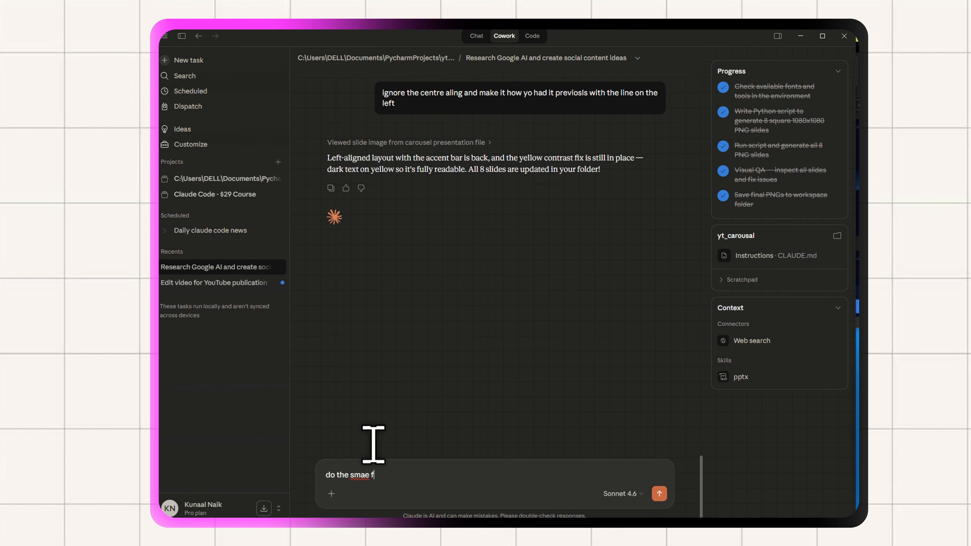
type("or slide 2 too")
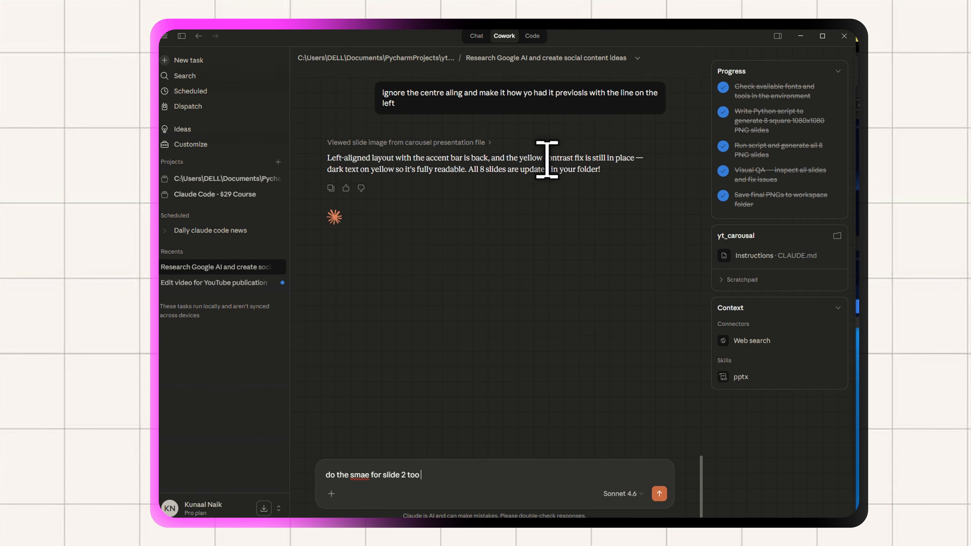
key("Return")
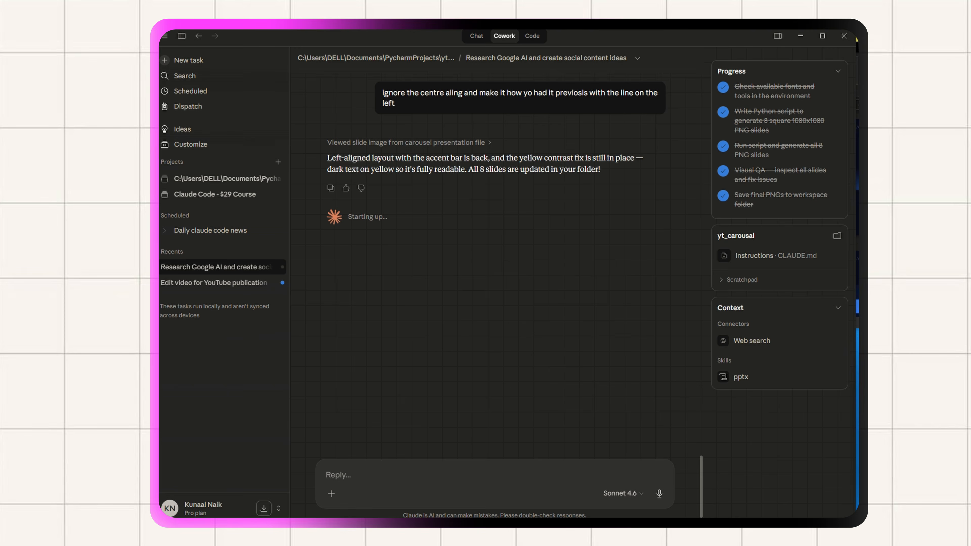
Check the updated left-aligned slide images in the yt_carousal folder, from the hook to Shift 05, and return to the conversation
key("alt+Tab")
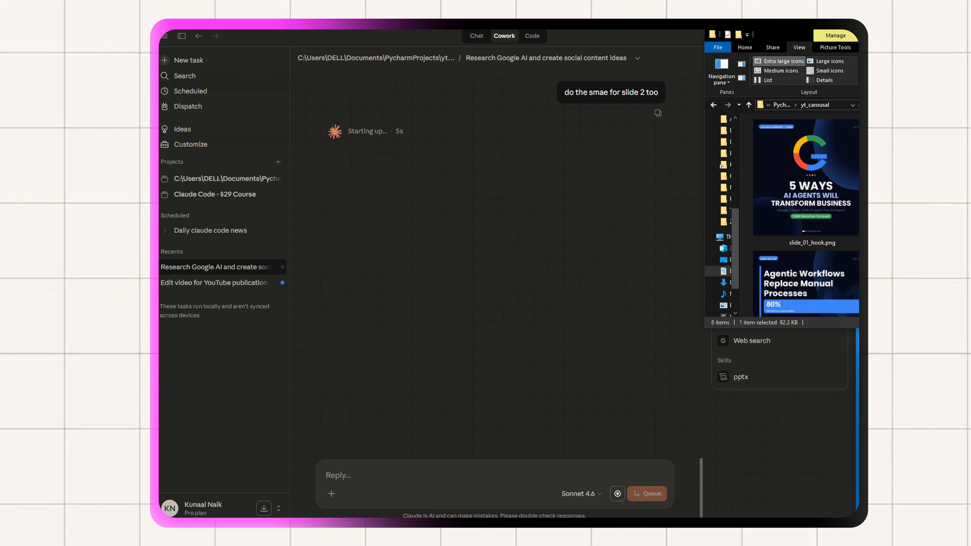
scroll(806, 215, "down", 1)
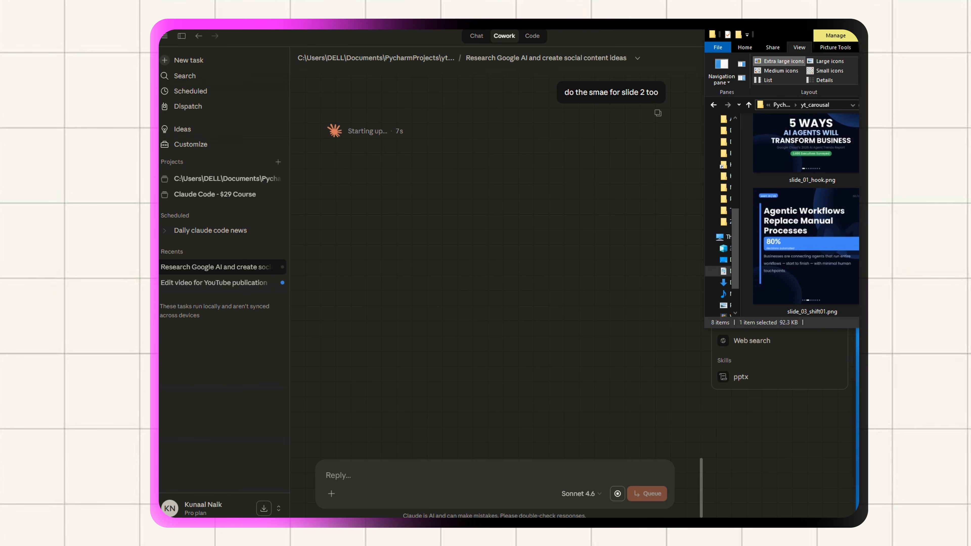
scroll(807, 215, "down", 4)
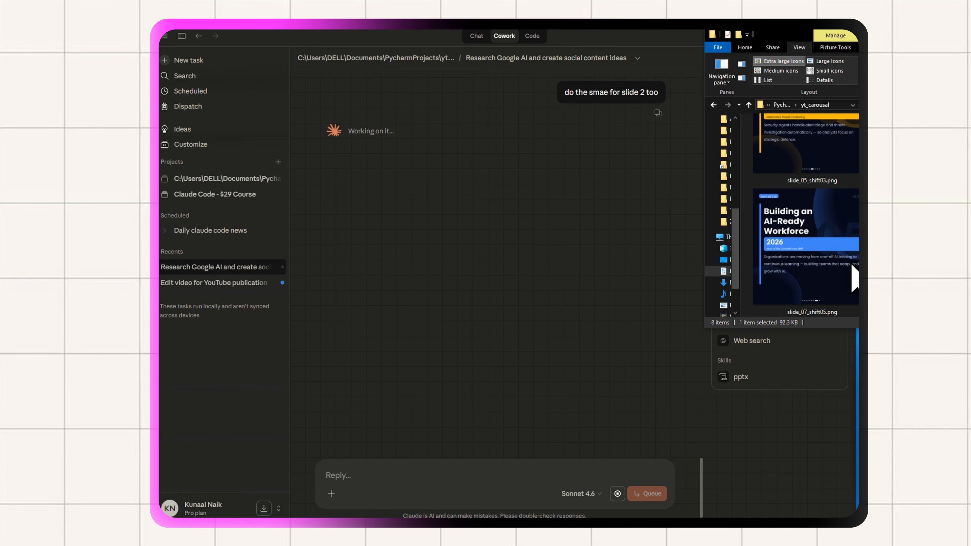
scroll(855, 277, "up", 4)
scroll(630, 221, "up", 1)
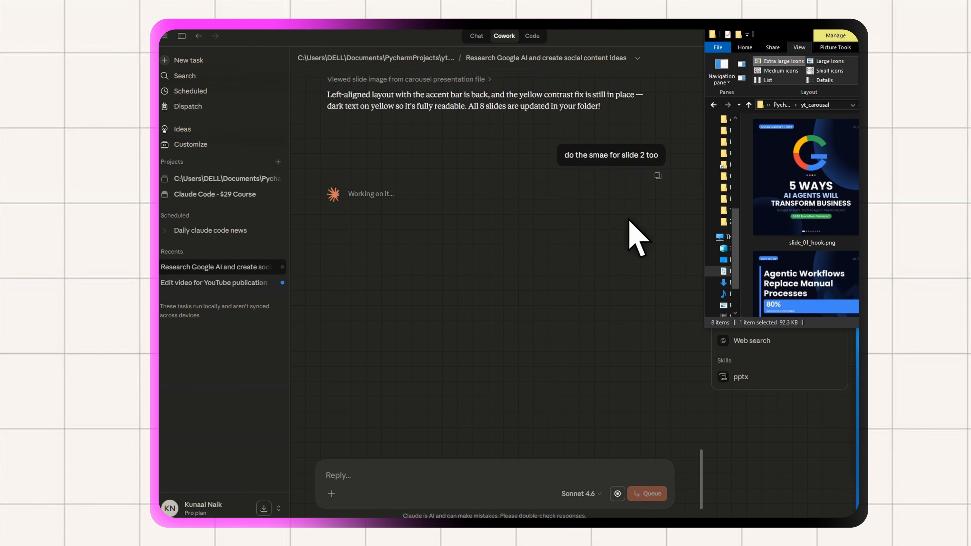
scroll(612, 260, "up", 3)
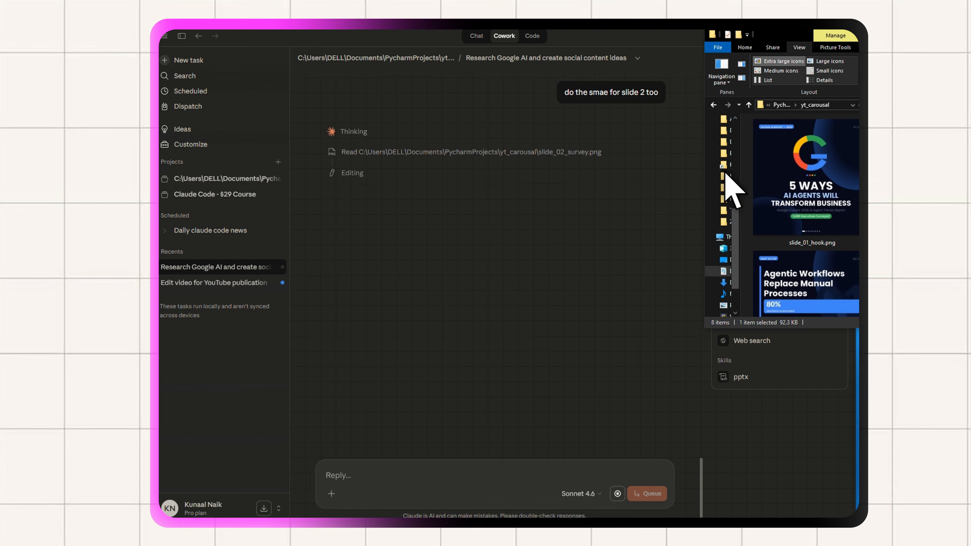
left_click(702, 275)
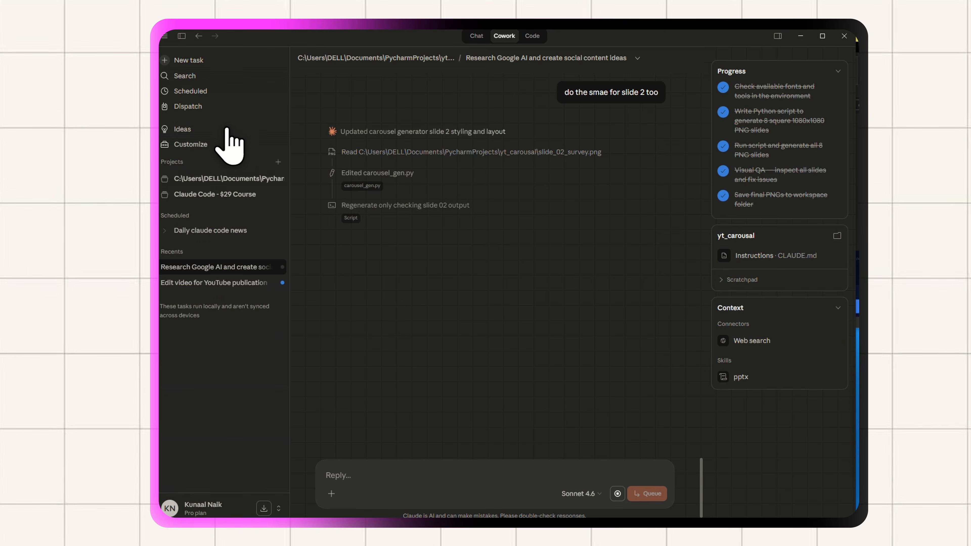
Open the scheduled task "Daily claude code news" to view its instructions, schedule and run history
left_click(218, 93)
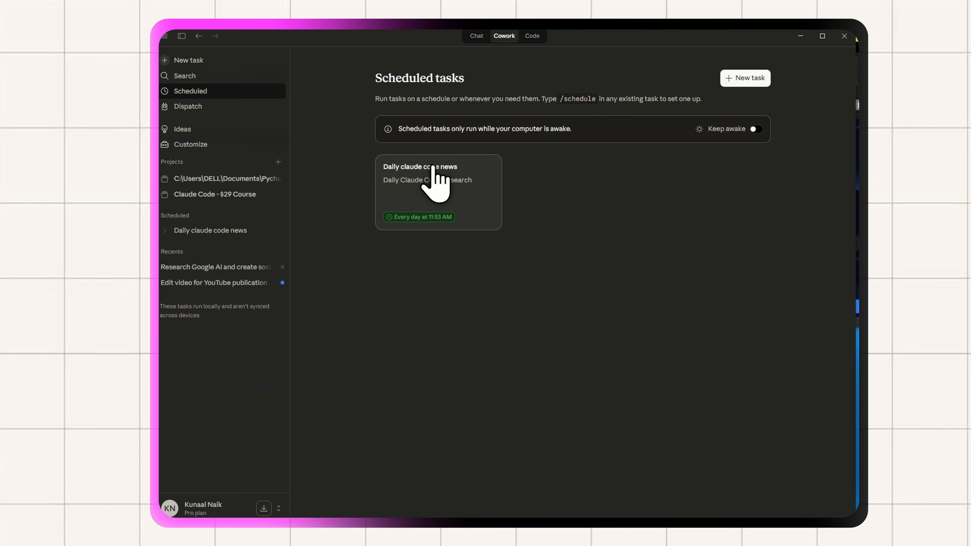
left_click(424, 191)
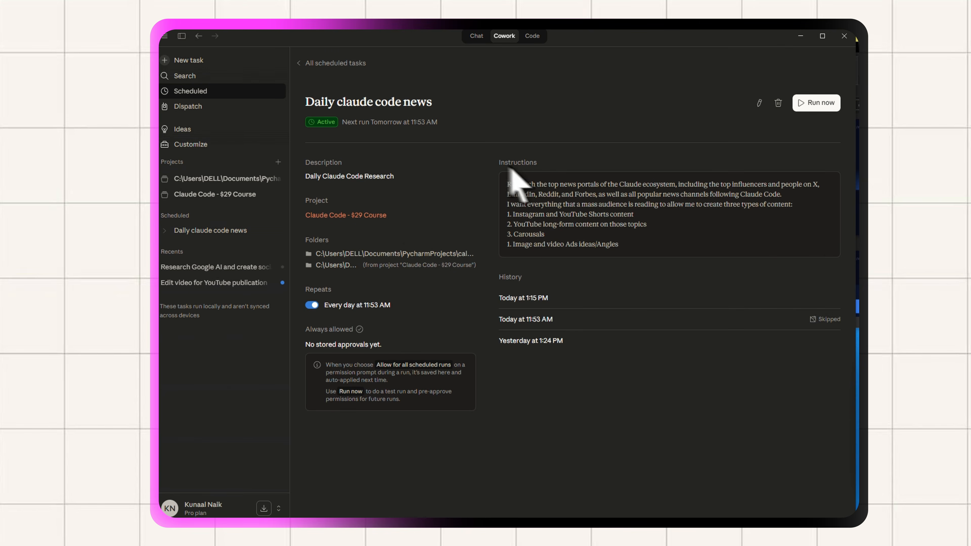
Review the instructions of the scheduled task "Daily claude code news" for its research sources and requested content types
left_click_drag(502, 184, 659, 252)
left_click(629, 283)
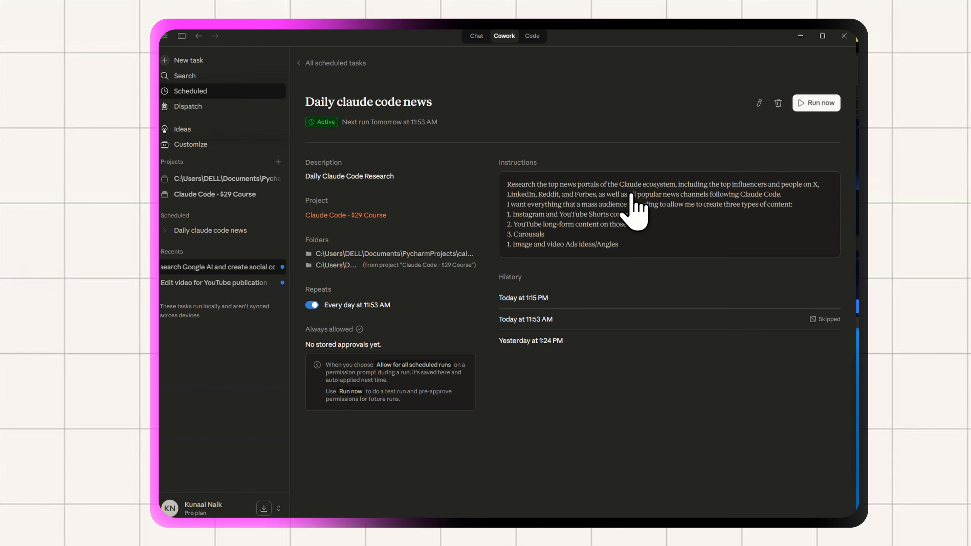
Return to the conversation "Research Google AI and create social content ideas" and view the latest reply about slide 2
left_click(264, 269)
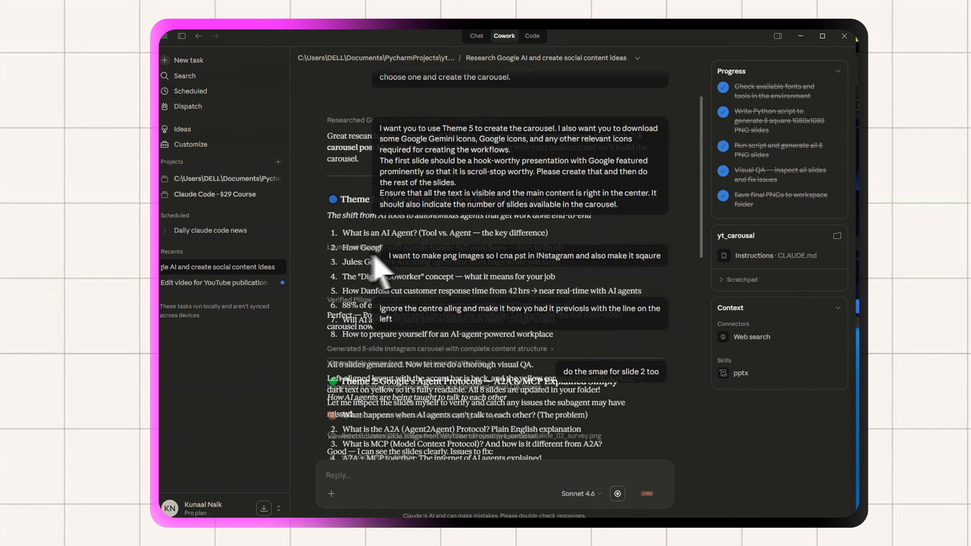
scroll(520, 278, "down", 20)
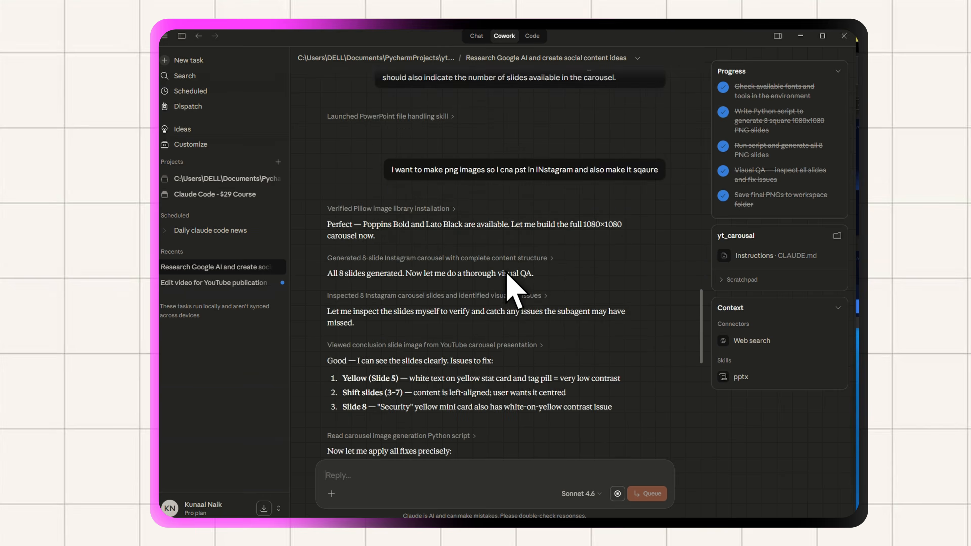
scroll(474, 294, "down", 8)
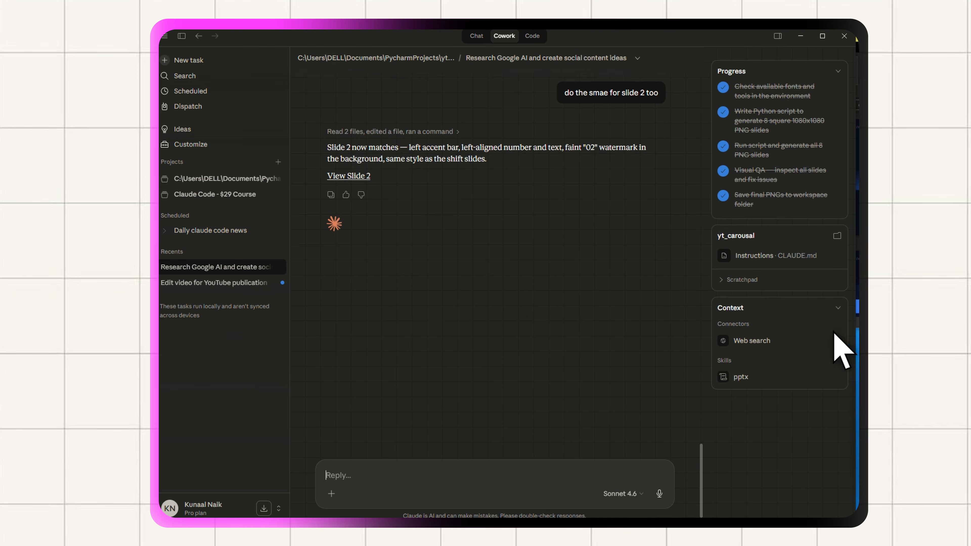
Switch to File Explorer and check the regenerated slide images in the yt_carousal folder, including slide 2
left_click(858, 283)
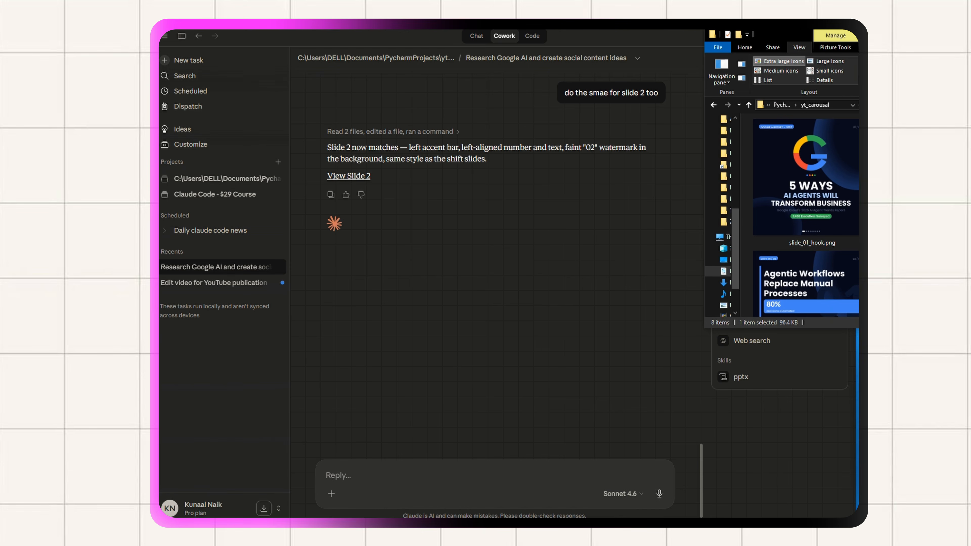
scroll(806, 215, "down", 5)
scroll(806, 215, "up", 5)
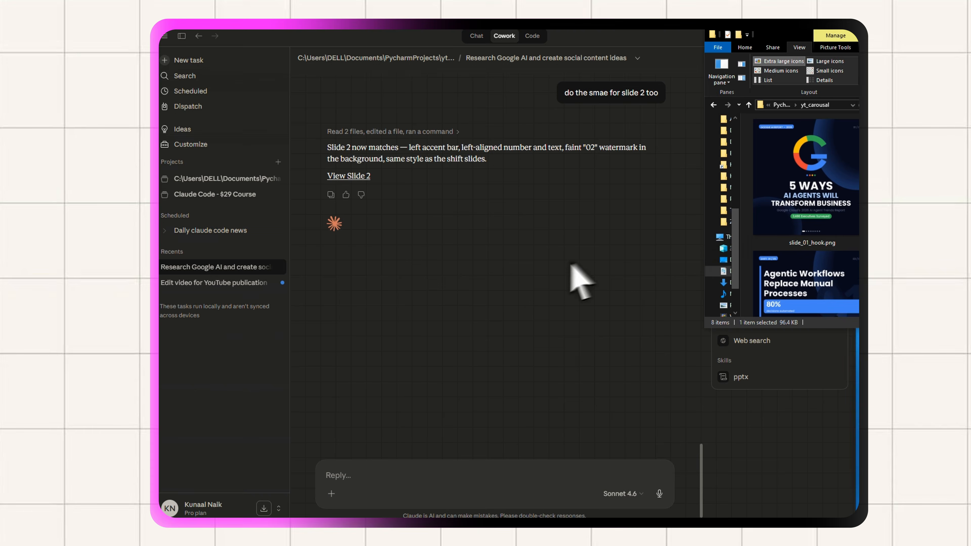